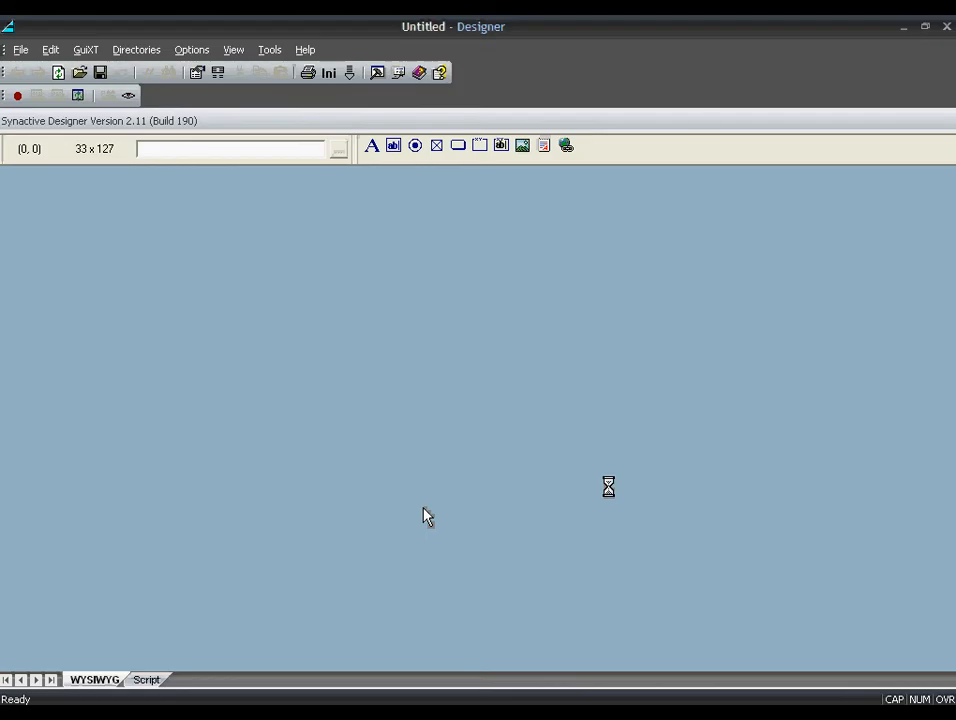
- Copy the license Host ID to the clipboard from the License Manager
left_click(270, 49)
left_click(294, 72)
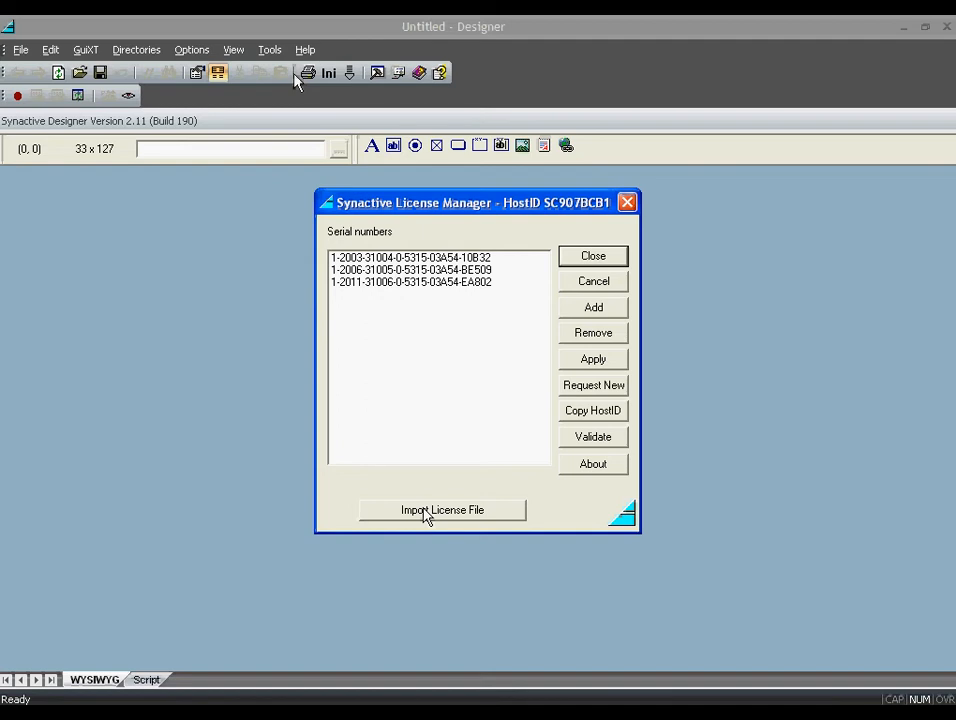
left_click(606, 410)
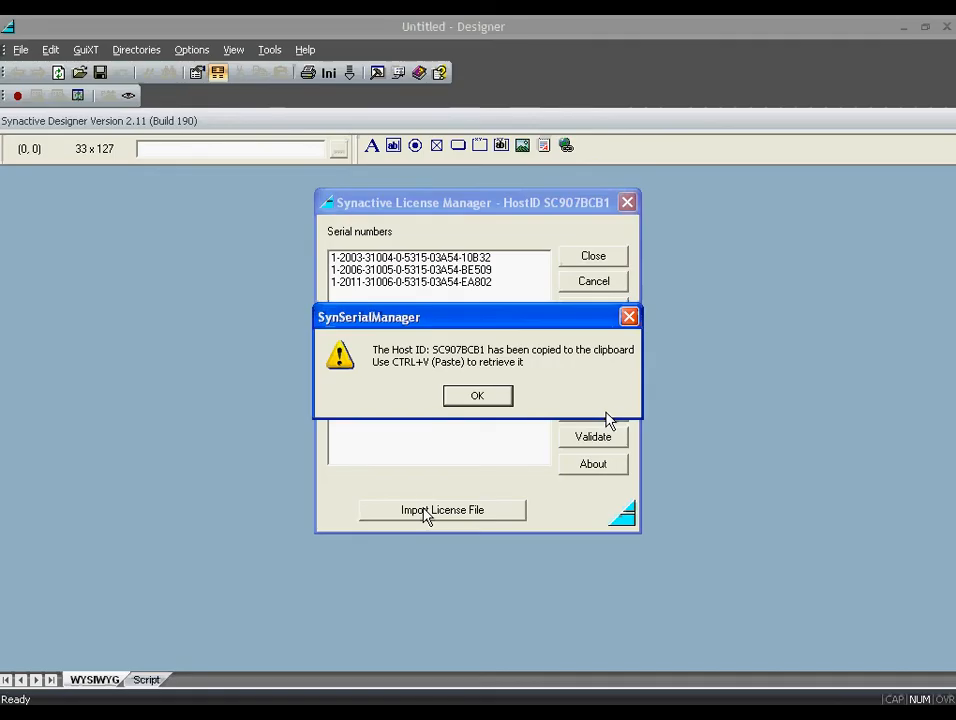
left_click(501, 395)
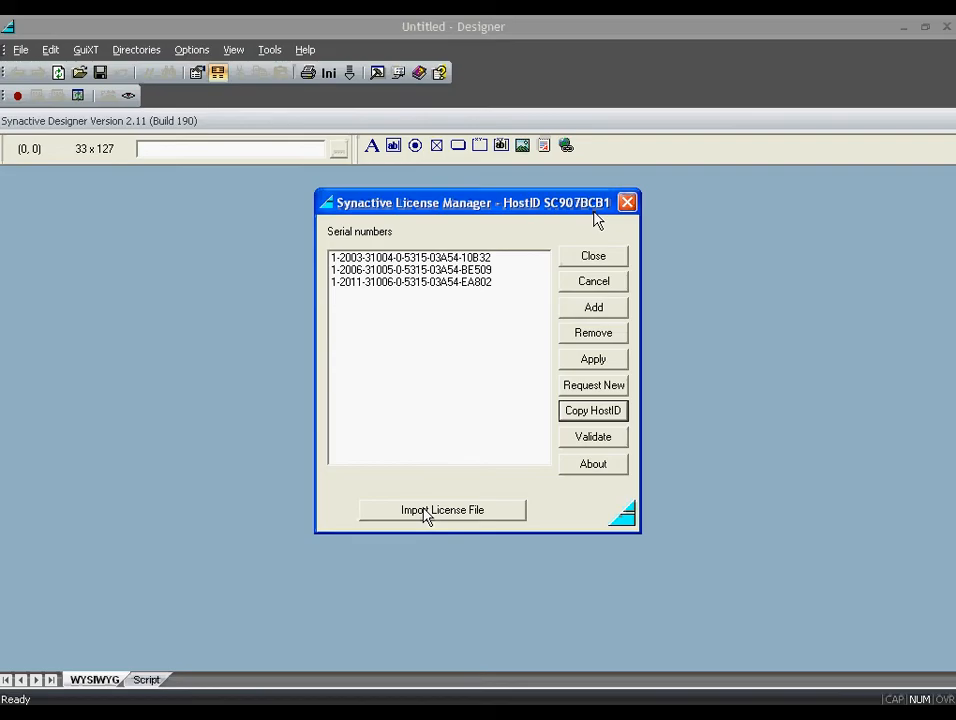
- Start adding a serial number, cancel it, apply the license list and close the License Manager
left_click(602, 313)
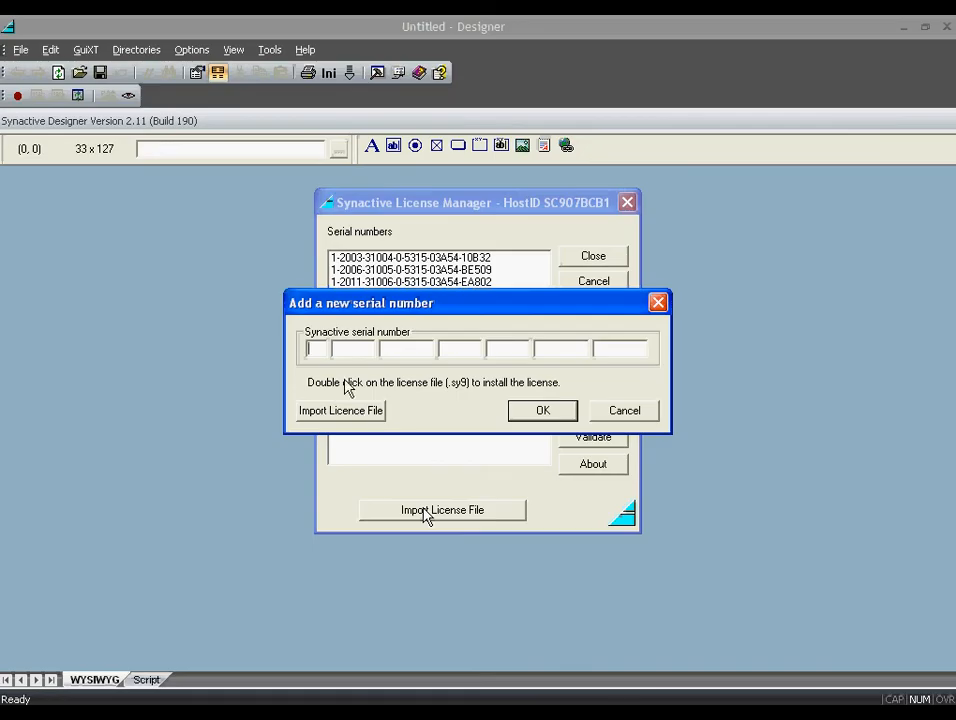
type("12003")
left_click(626, 412)
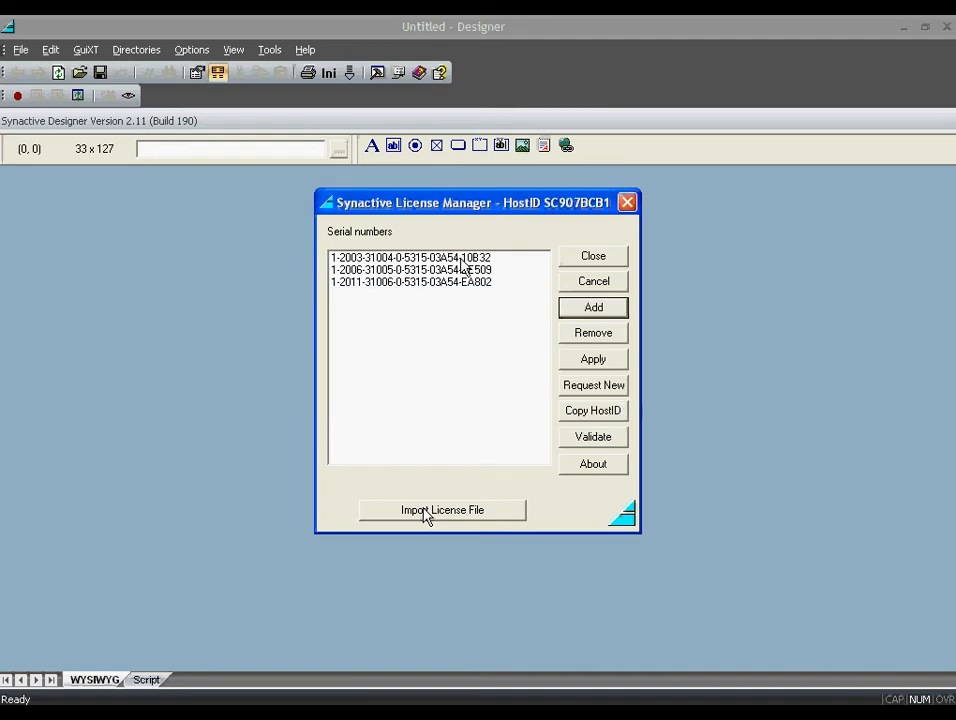
mouse_move(462, 268)
left_click(596, 364)
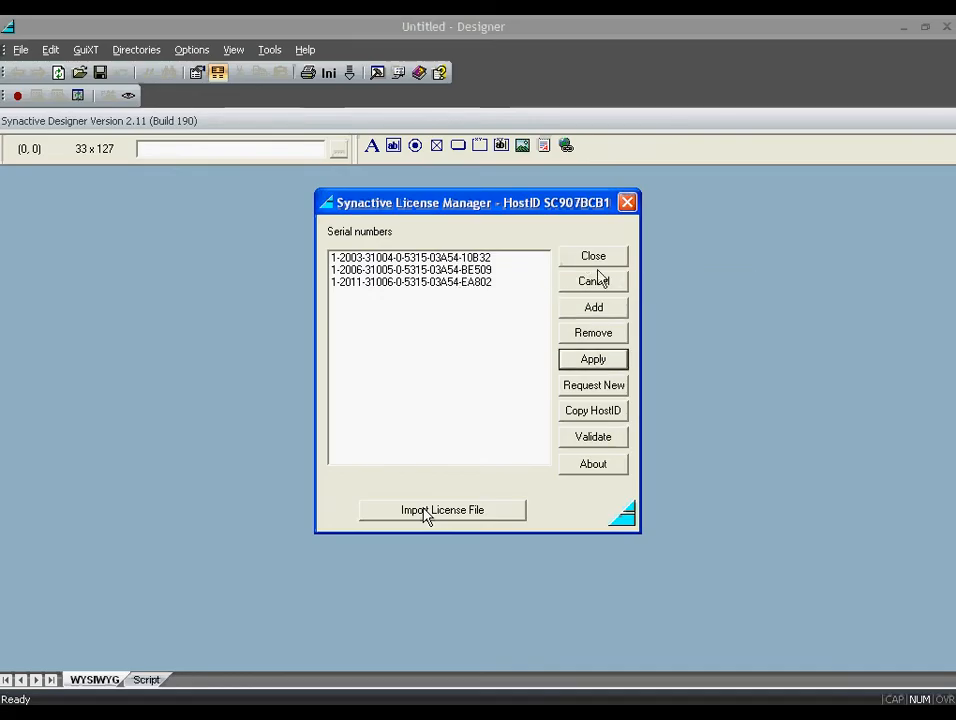
left_click(597, 256)
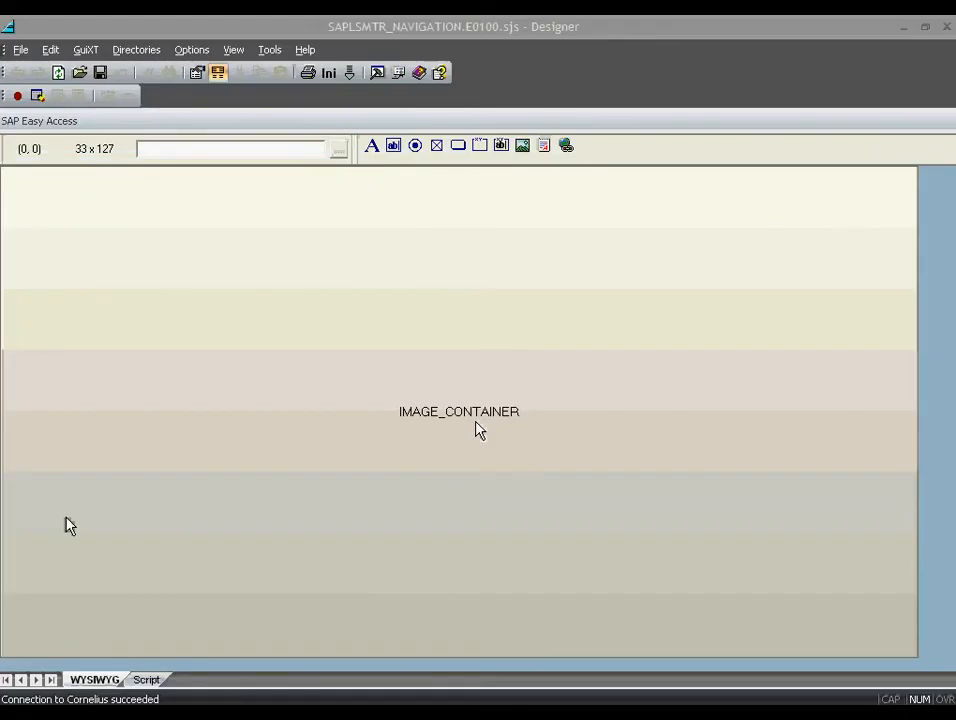
- Move IMAGE_CONTAINER right and add a pushbutton labelled 'Create Sales Order'
left_click(558, 381)
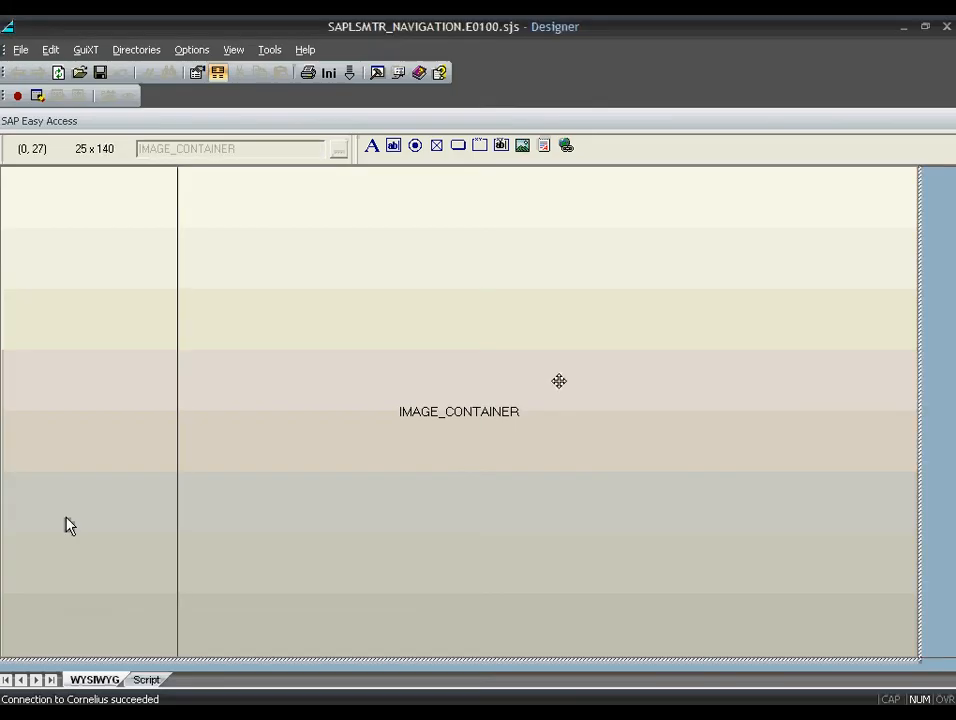
left_click_drag(558, 381, 950, 346)
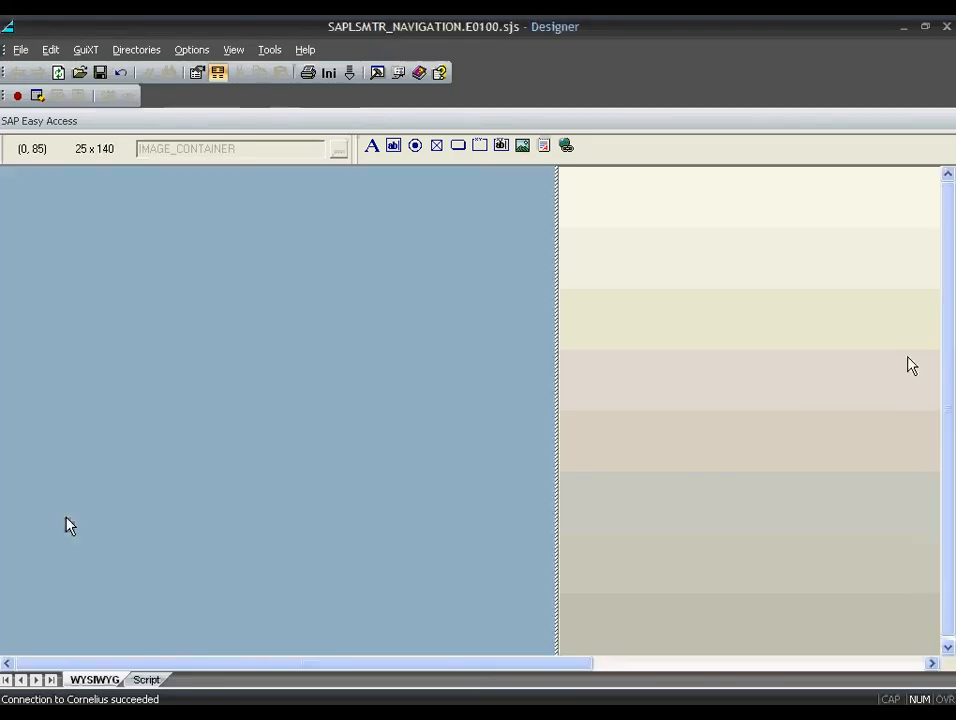
left_click(458, 147)
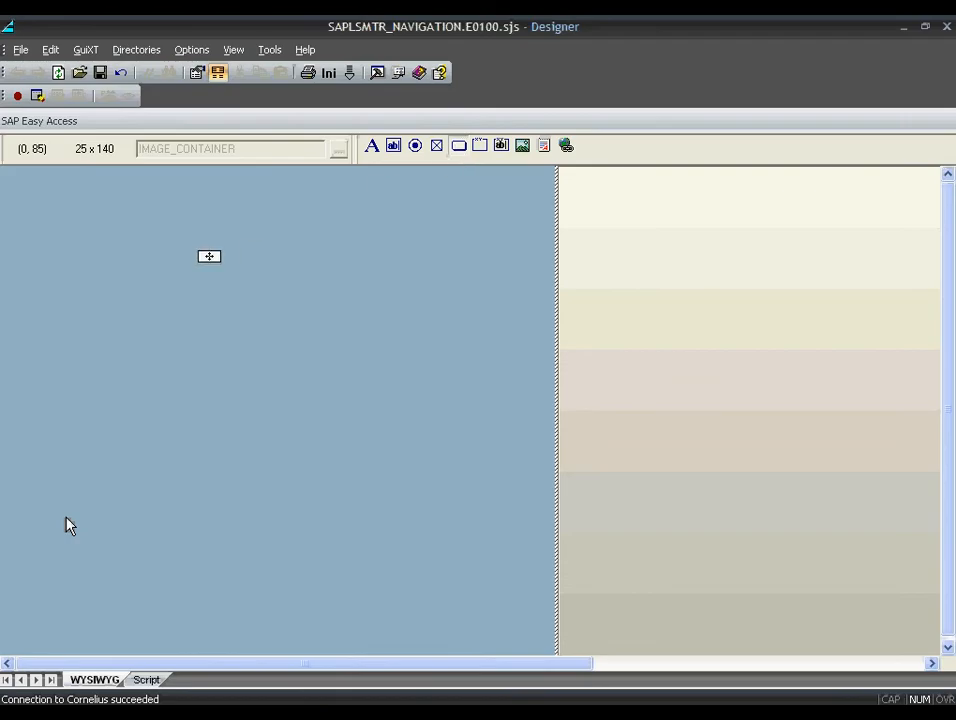
left_click(209, 256)
left_click_drag(217, 265, 292, 301)
double_click(292, 301)
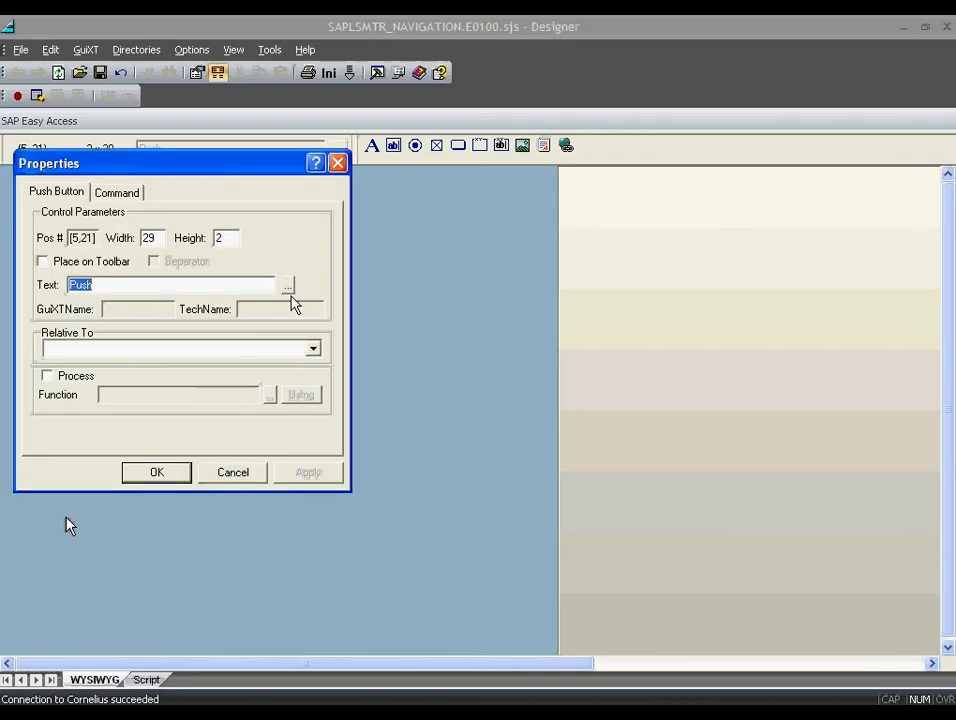
type("Create S")
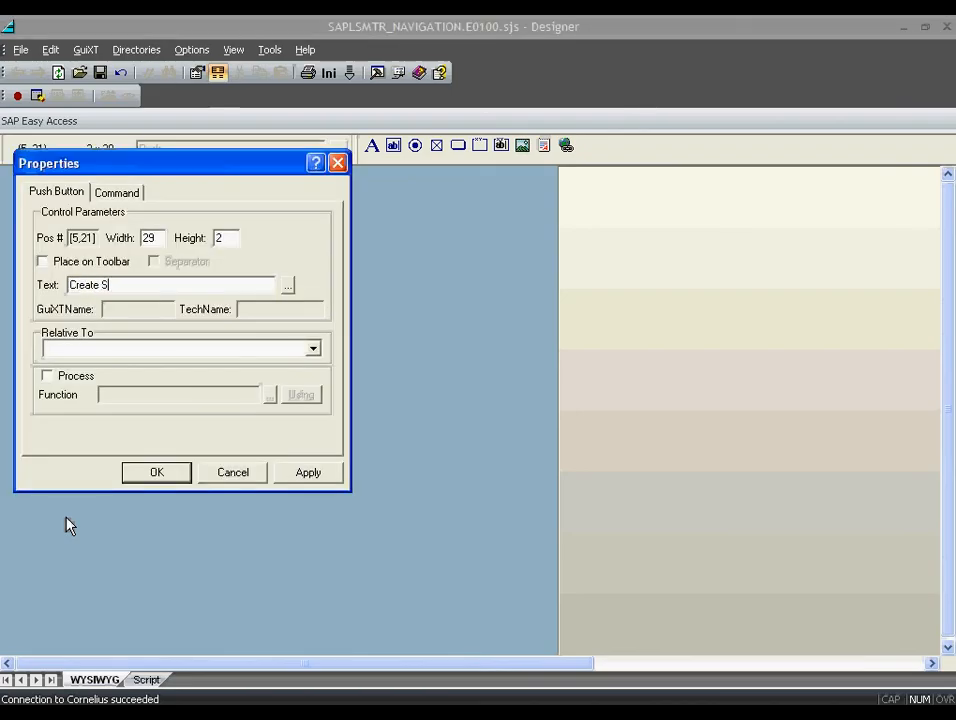
type("ales Order")
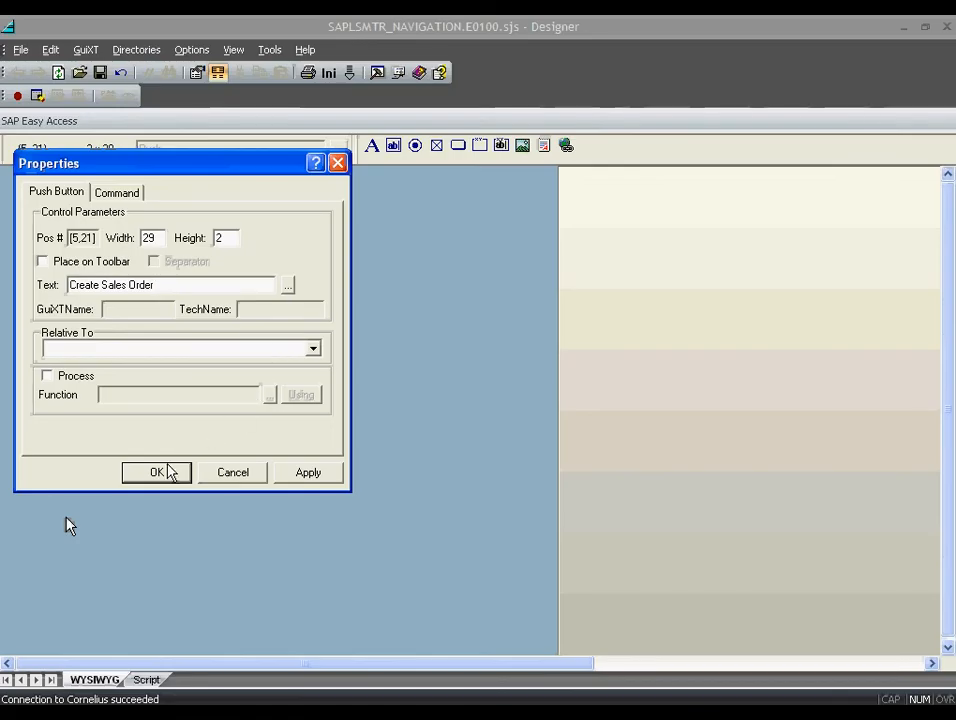
- Give the button a pencil icon, tooltip VA01 and transaction /nva01
left_click(290, 288)
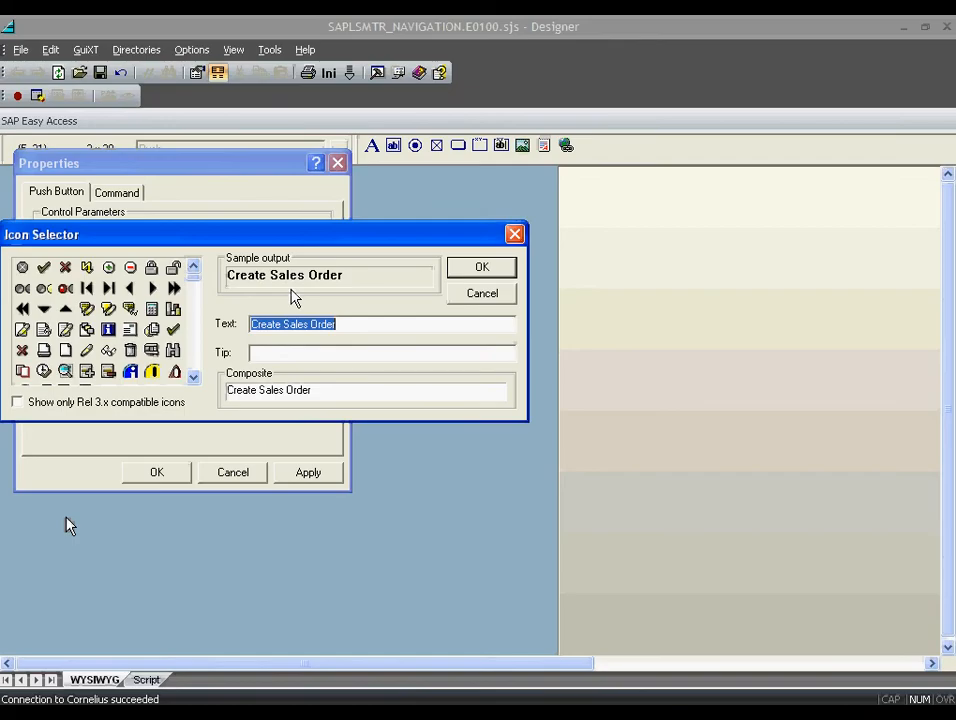
left_click(22, 329)
left_click(285, 347)
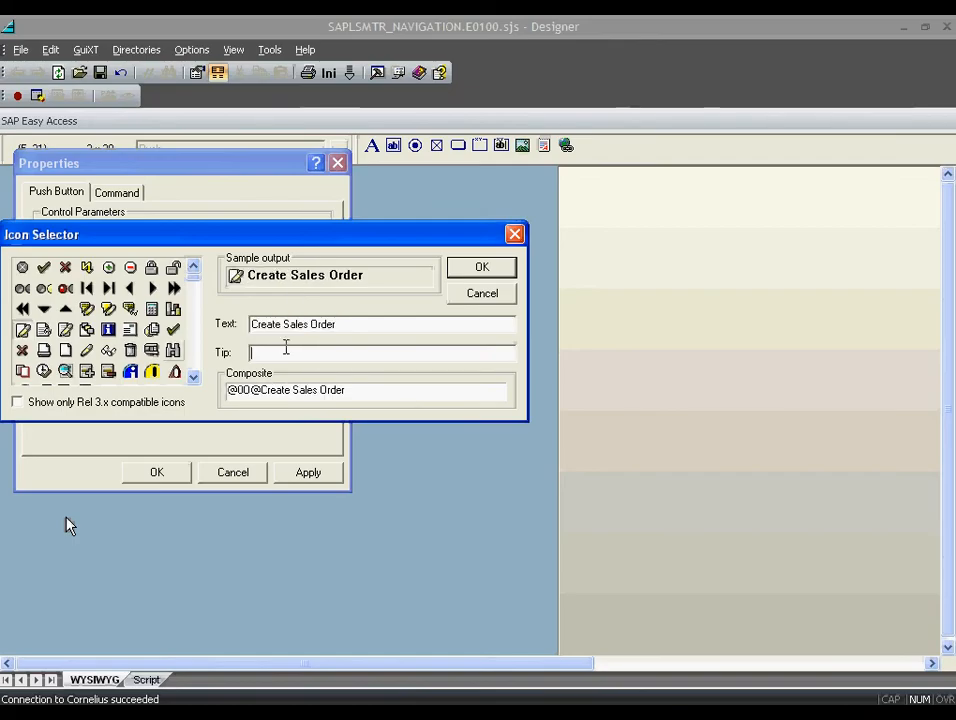
type("VA01")
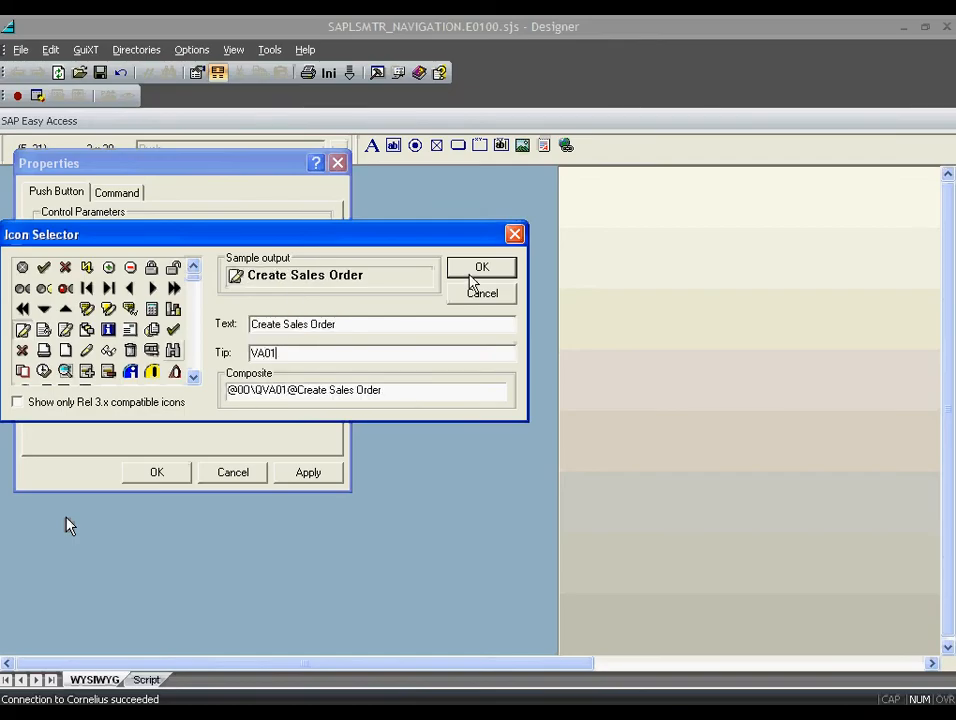
left_click(482, 267)
left_click(117, 192)
left_click(161, 336)
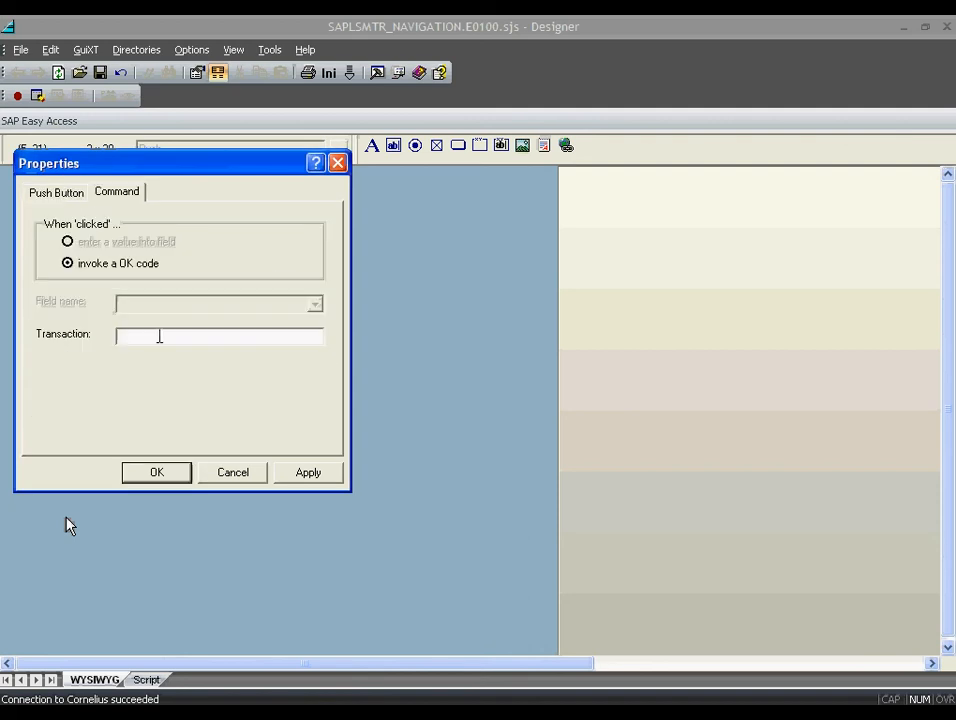
type("/nva01")
key("Return")
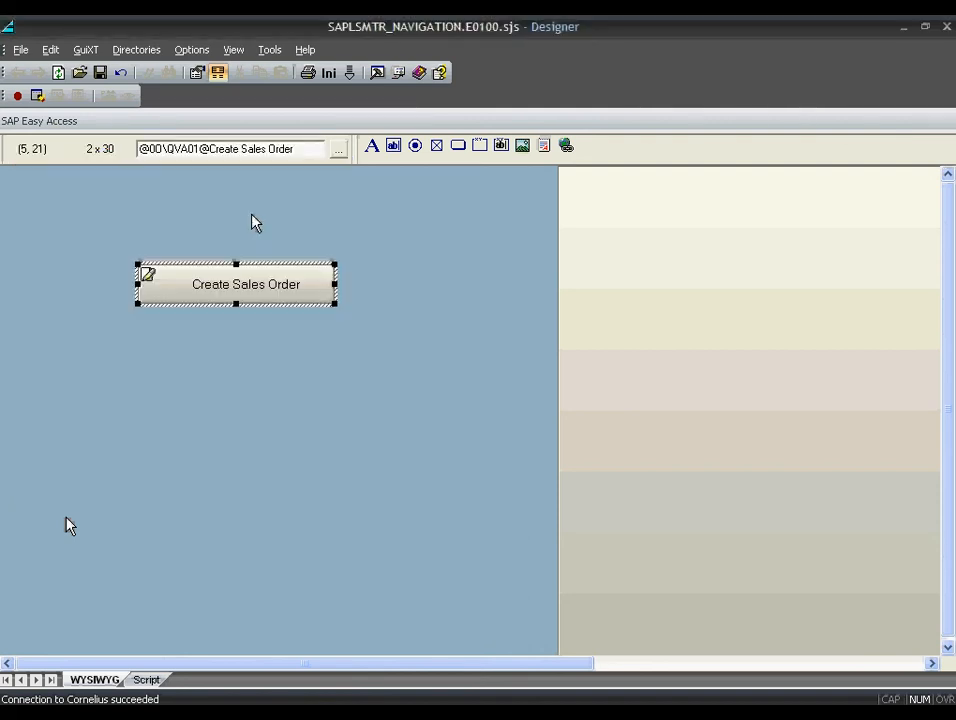
- Copy and paste the Create Sales Order button
right_click(278, 287)
left_click(309, 354)
key("ctrl+v")
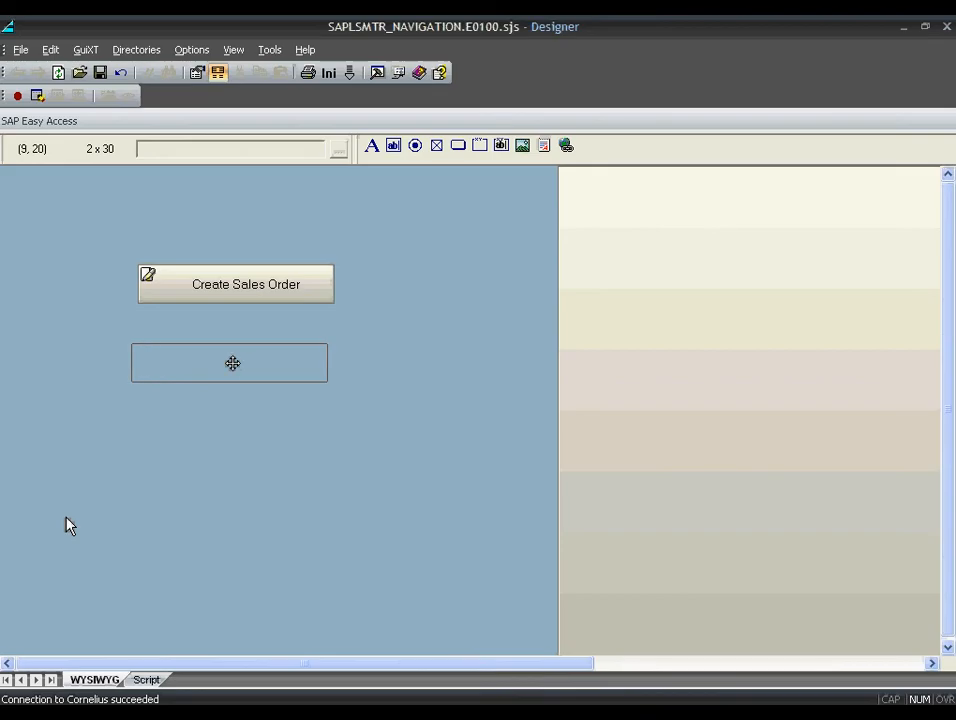
- Place the copy below and relabel it 'Create Material' with tooltip 'Launch Material Master'
left_click(236, 364)
double_click(245, 370)
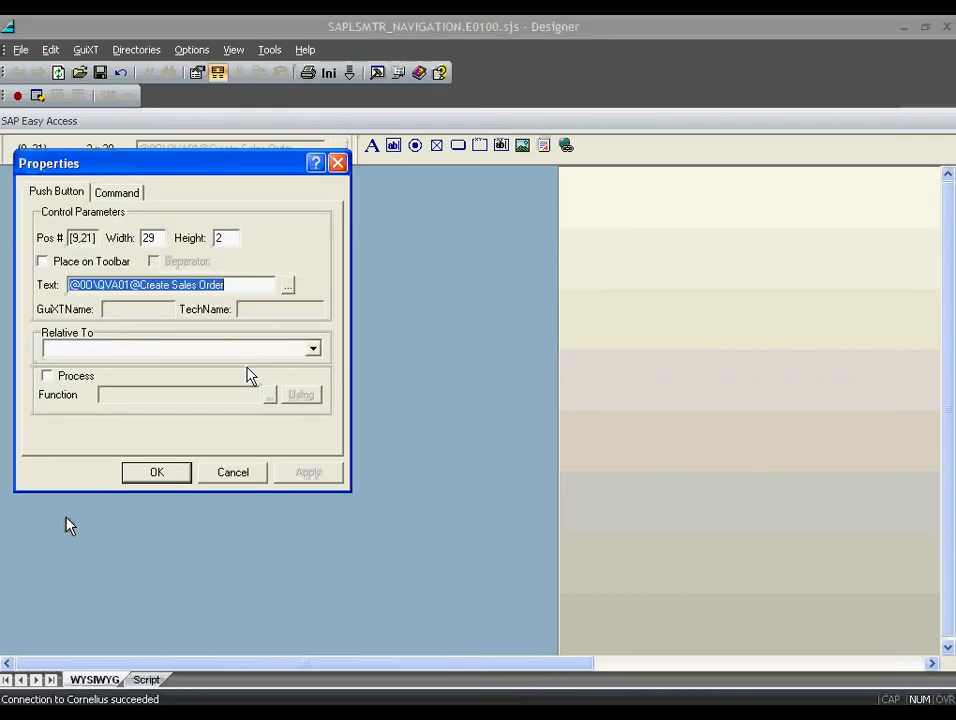
type("Create Material")
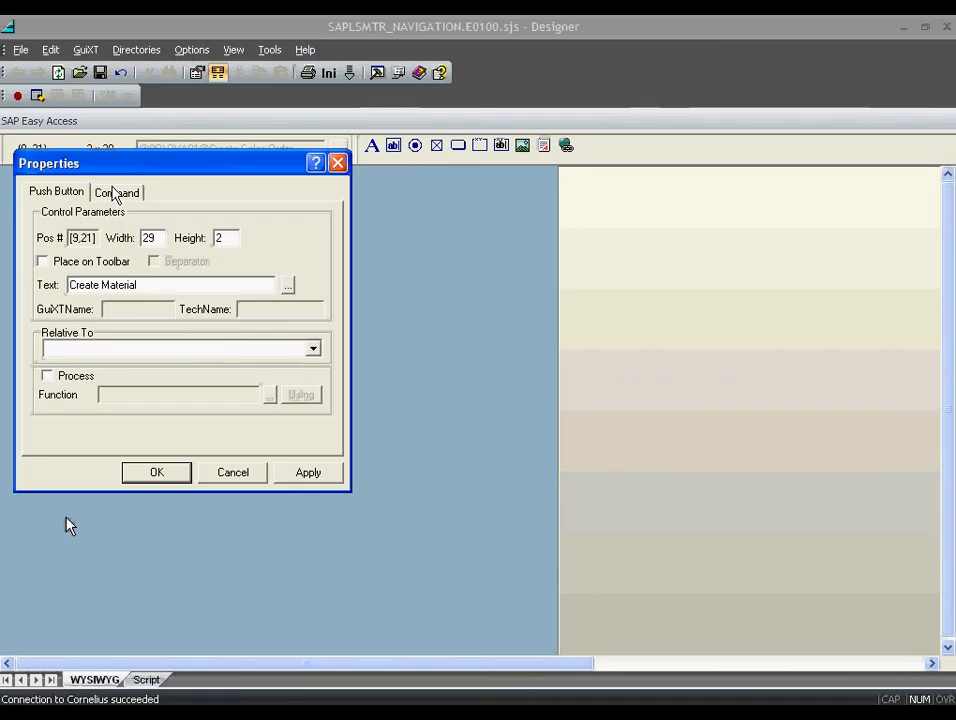
left_click(288, 285)
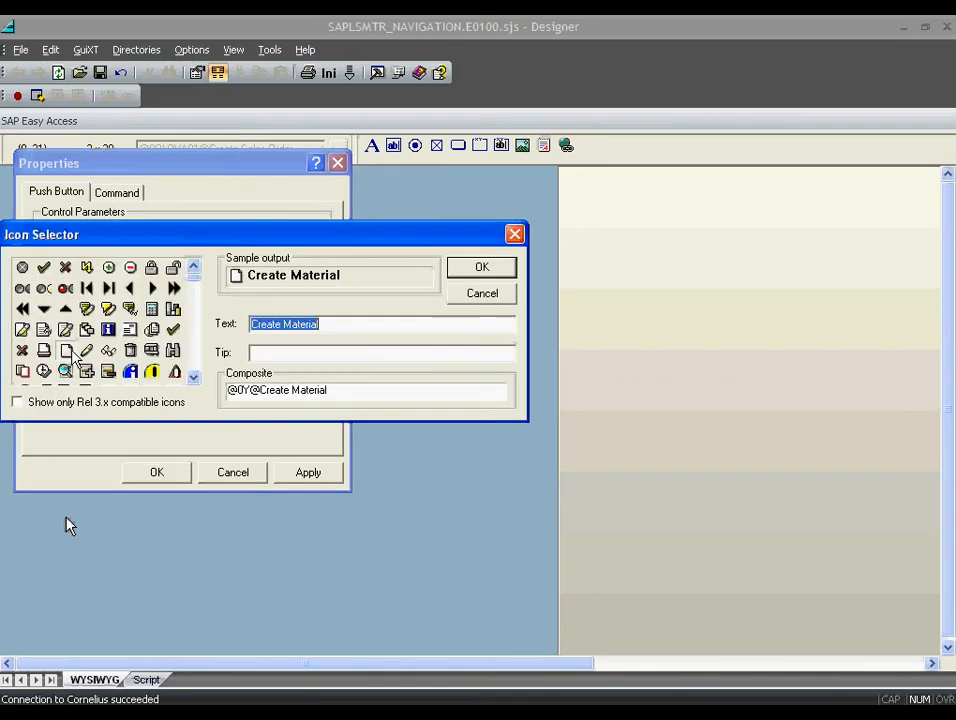
left_click(289, 354)
type("Launc")
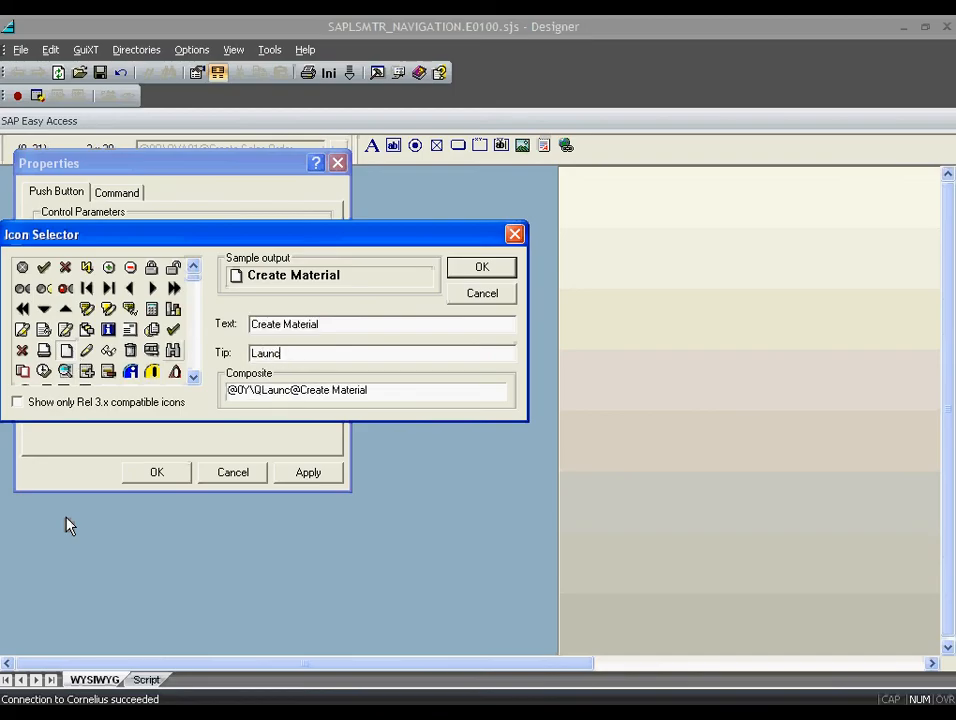
type("h material Master")
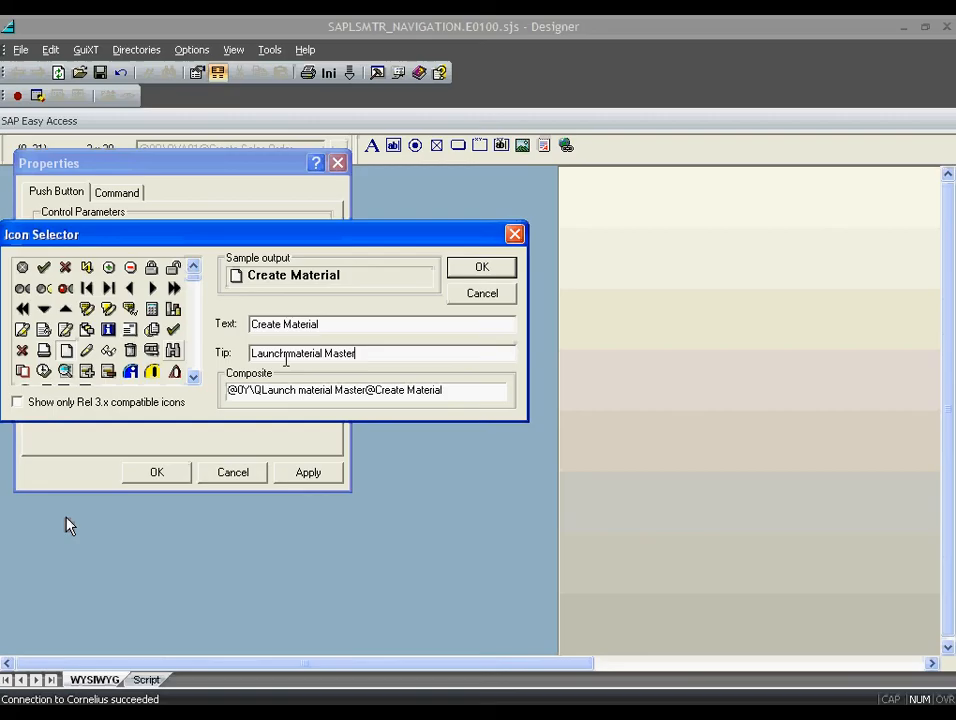
left_click_drag(284, 354, 292, 354)
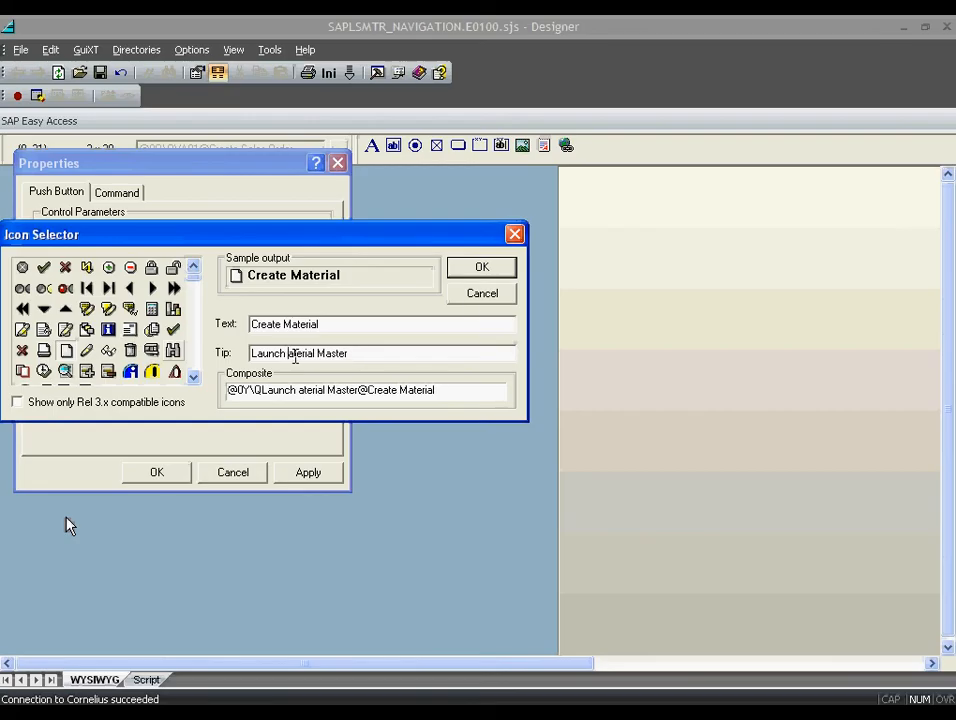
type("M")
left_click(482, 267)
- Change the copied button's transaction from /nva01 to /nmm01
left_click(117, 192)
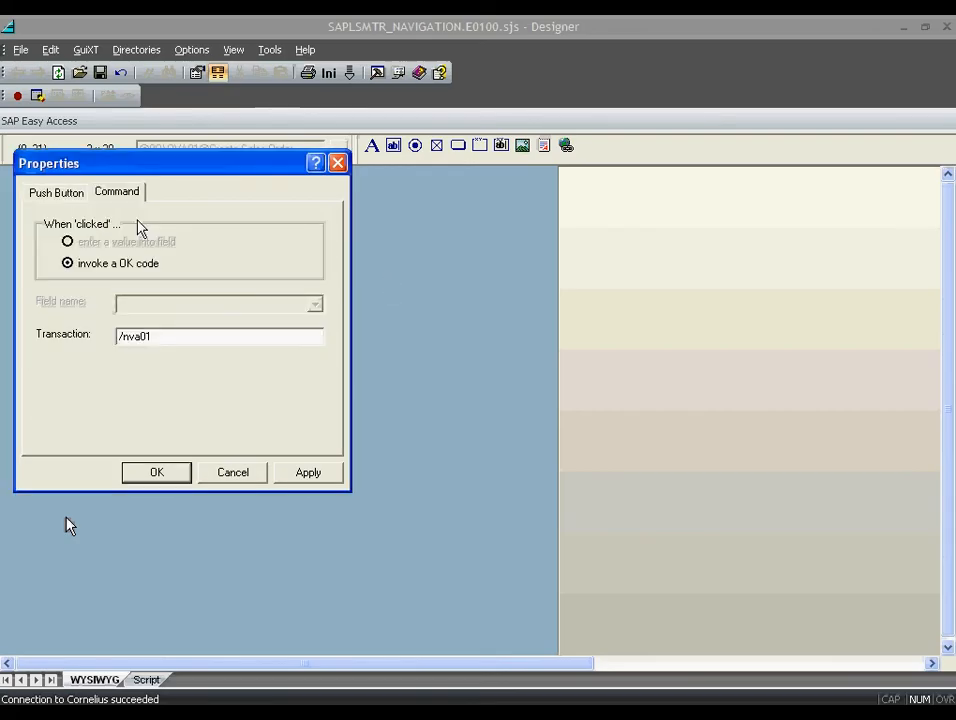
left_click_drag(126, 337, 139, 337)
type("mm")
left_click(160, 471)
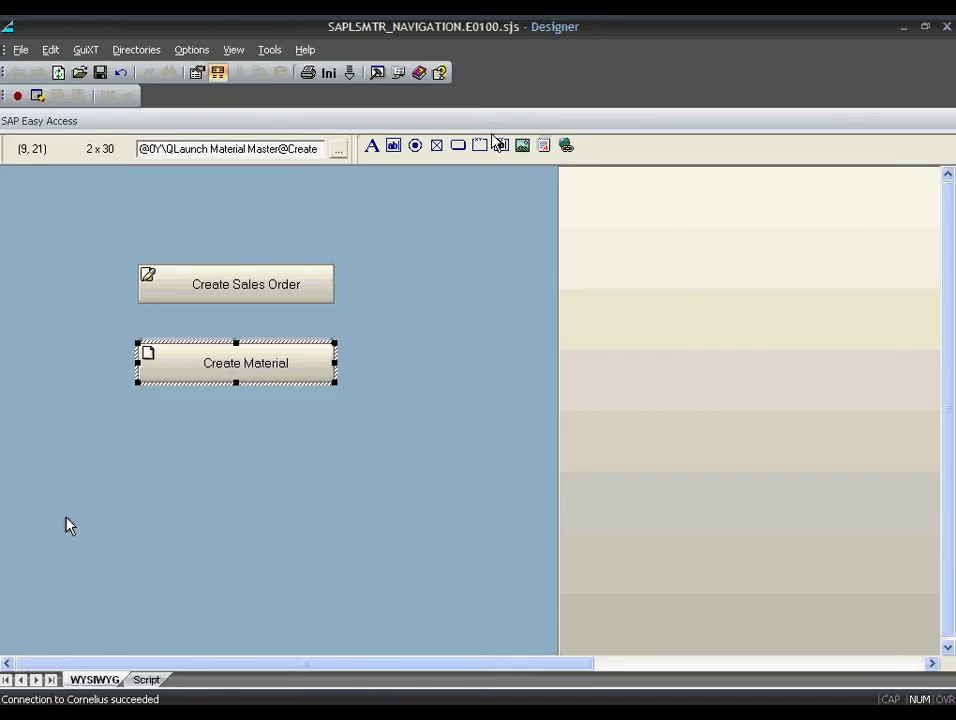
- Draw a group box around the two buttons and narrow it to fit
left_click(488, 143)
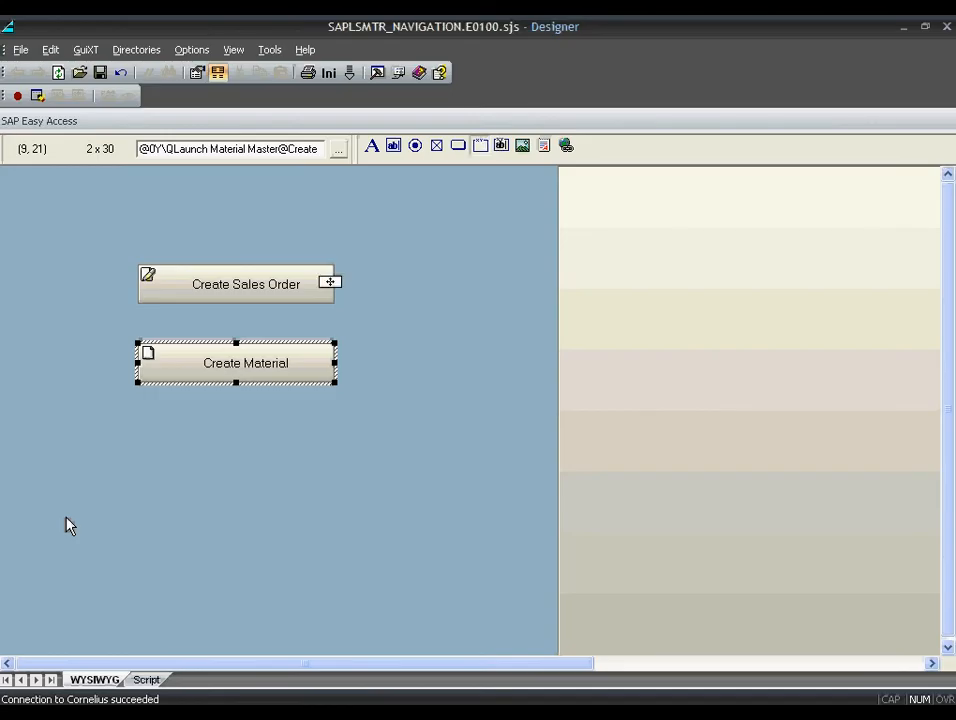
left_click(253, 265)
left_click_drag(253, 265, 300, 405)
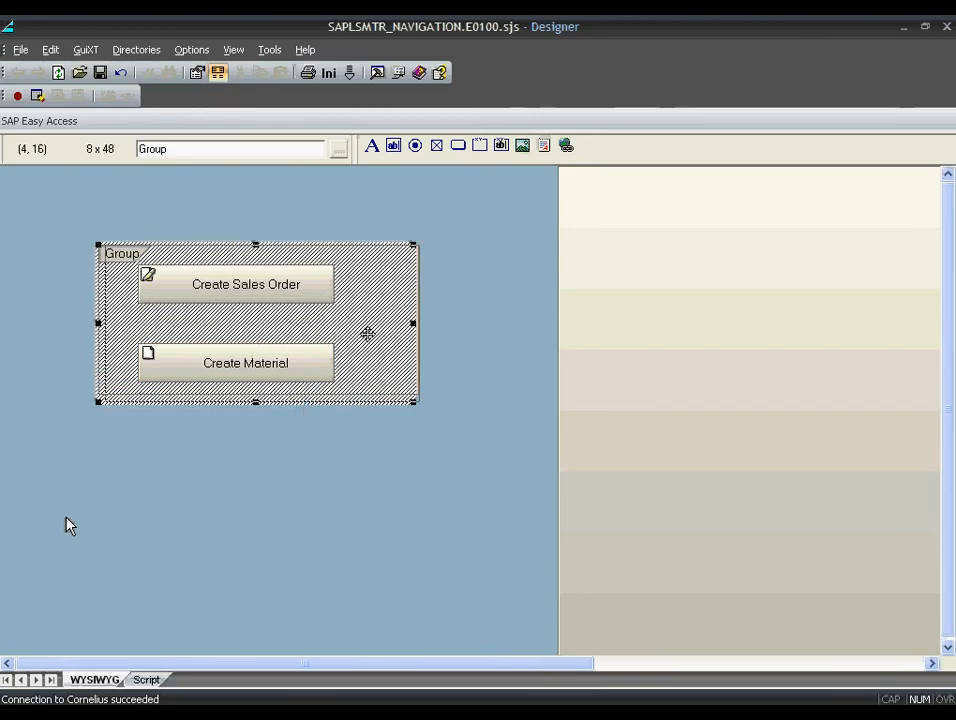
left_click_drag(414, 322, 370, 324)
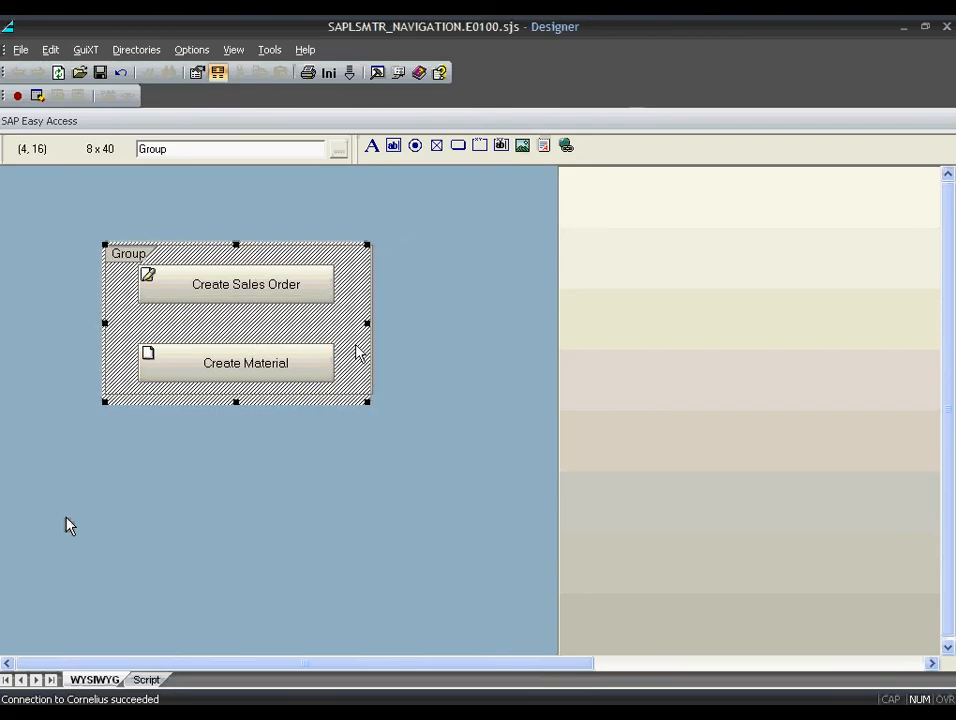
- Leave the group box caption empty and save the script as SAPLSMTR_NAVIGATION.E0100.sjs
double_click(358, 352)
left_click(157, 426)
left_click(100, 74)
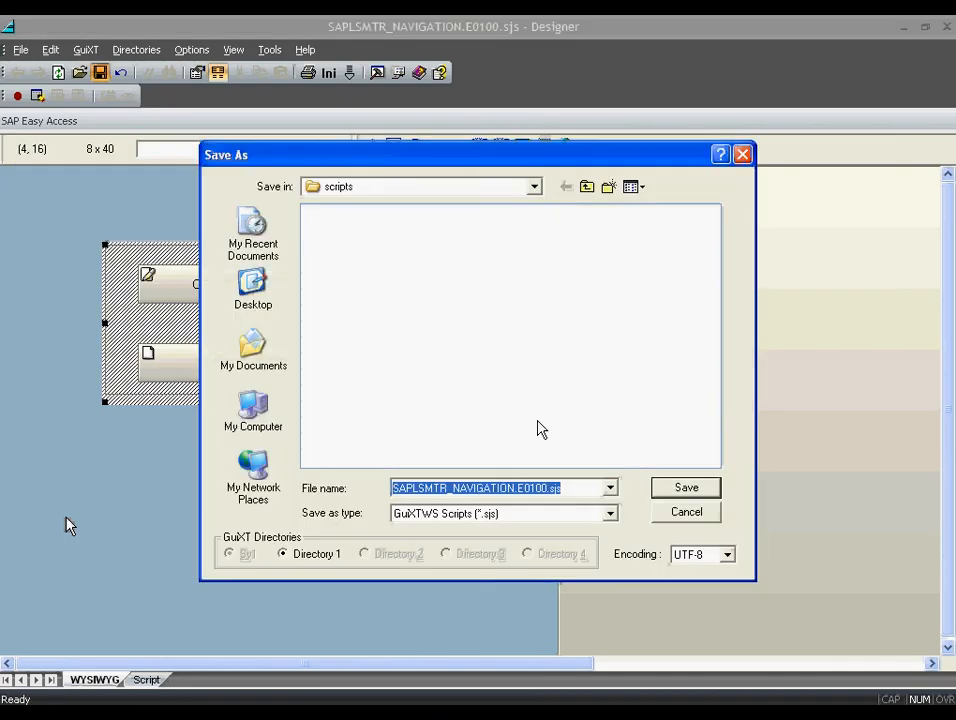
left_click(684, 489)
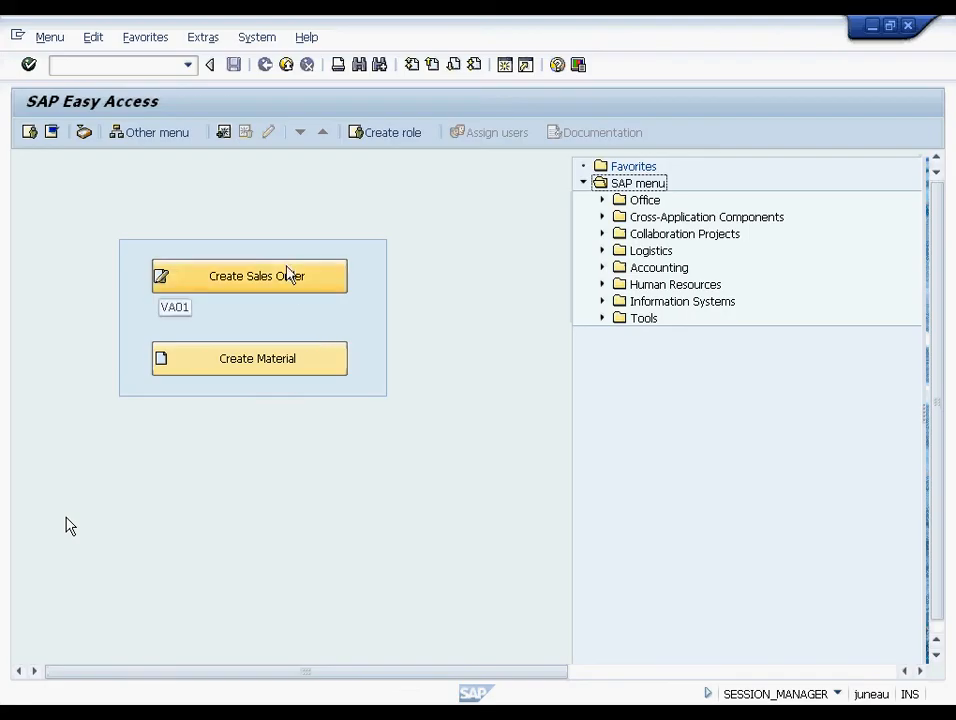
- Test Create Material, return to Easy Access, then launch Create Sales Order
left_click(287, 372)
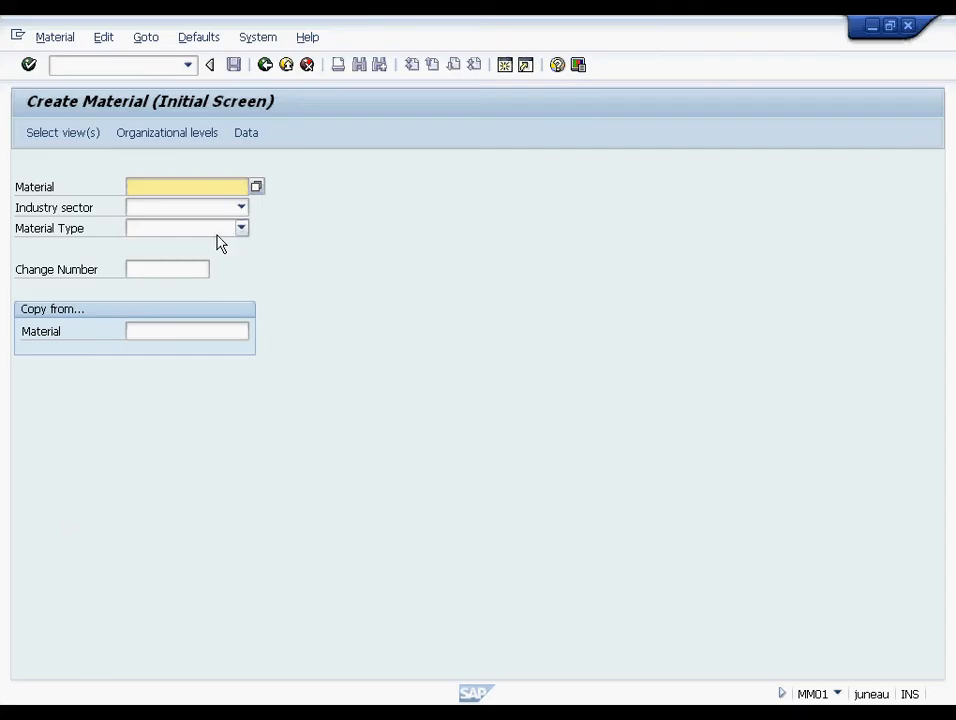
left_click(266, 64)
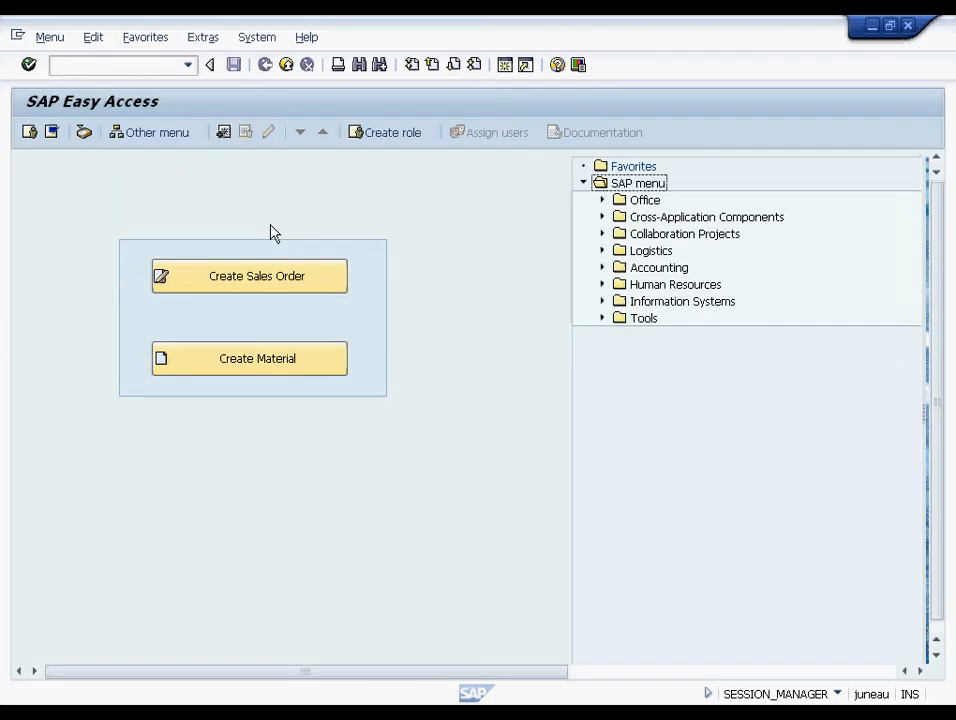
left_click(272, 276)
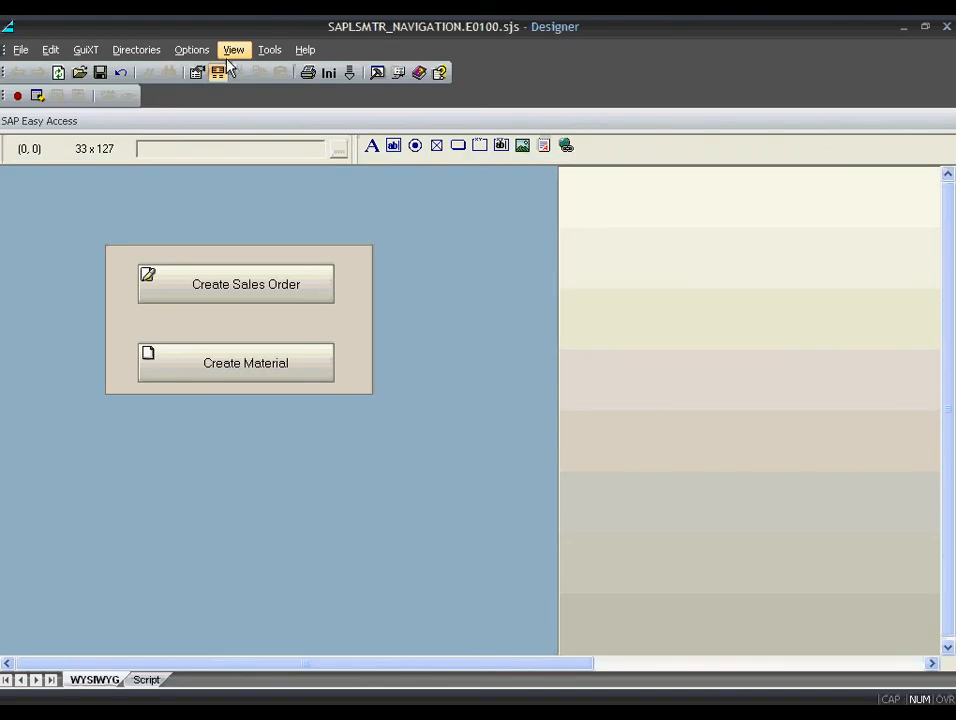
- Load the Create Sales Order screen and delete the description texts and Sales Office/Group rows
left_click(38, 73)
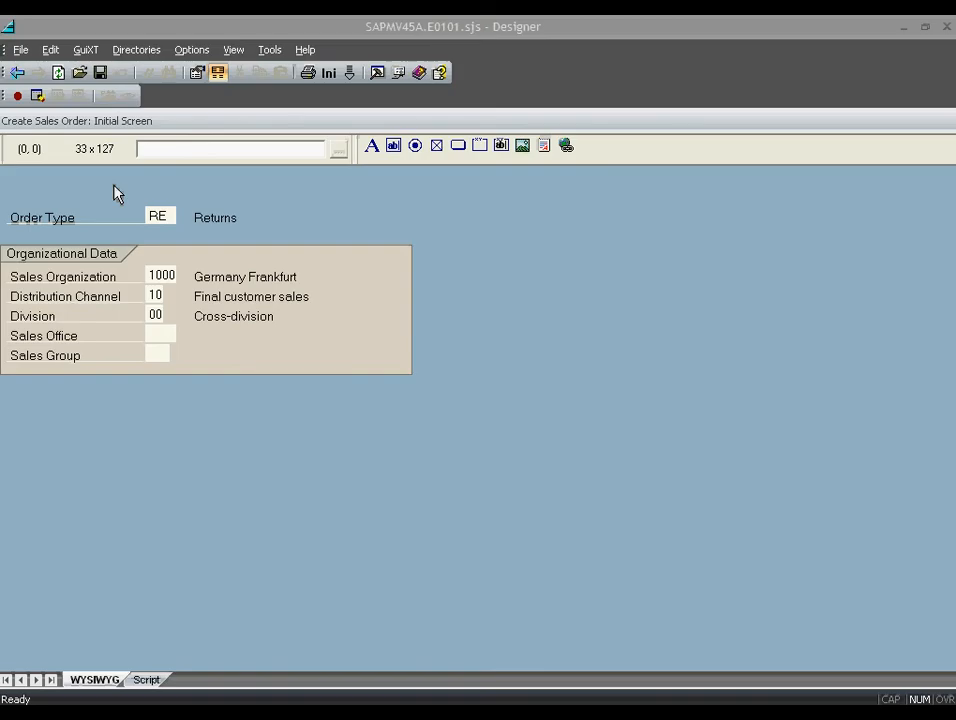
left_click(226, 297)
left_click(258, 275, "ctrl")
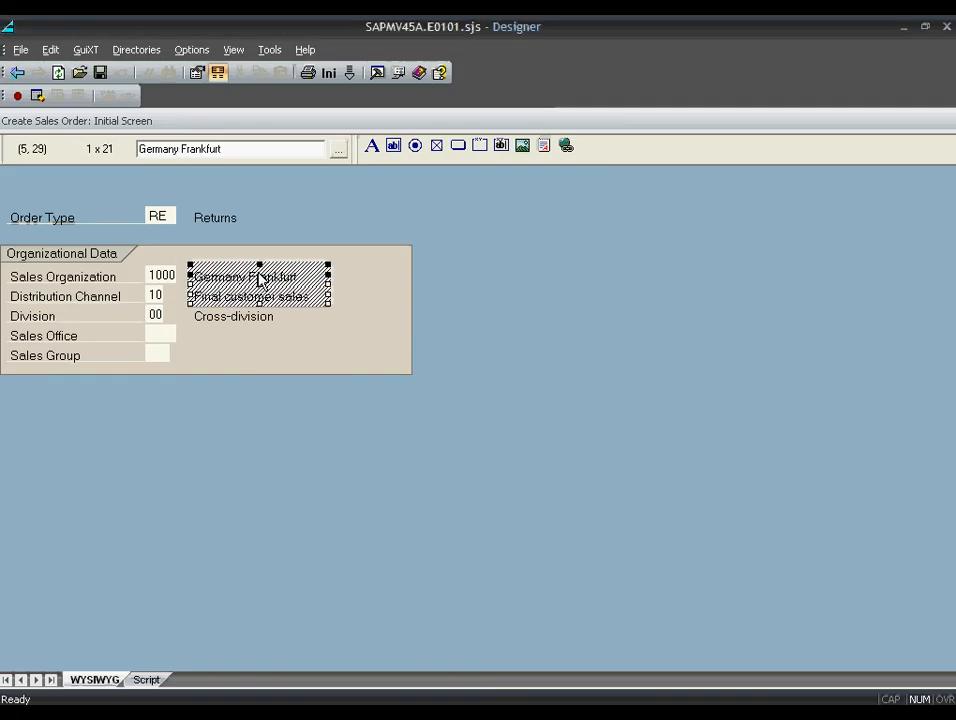
left_click(236, 316, "ctrl")
left_click(227, 337, "ctrl")
left_click(196, 354, "ctrl")
left_click(158, 354, "ctrl")
left_click(158, 334, "ctrl")
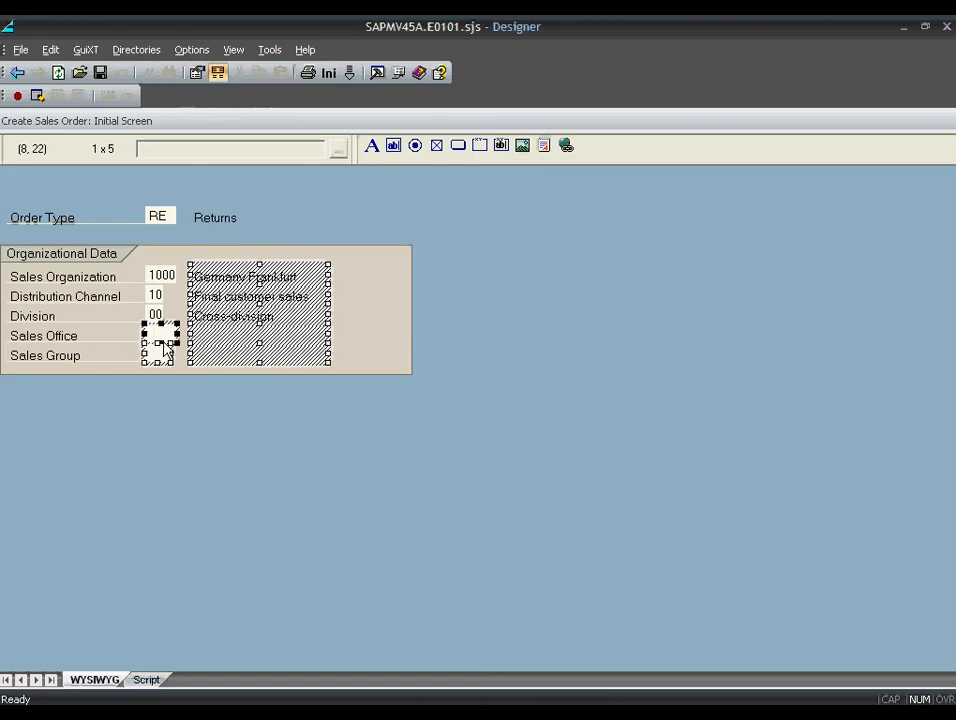
left_click(60, 336, "ctrl")
left_click(91, 357, "ctrl")
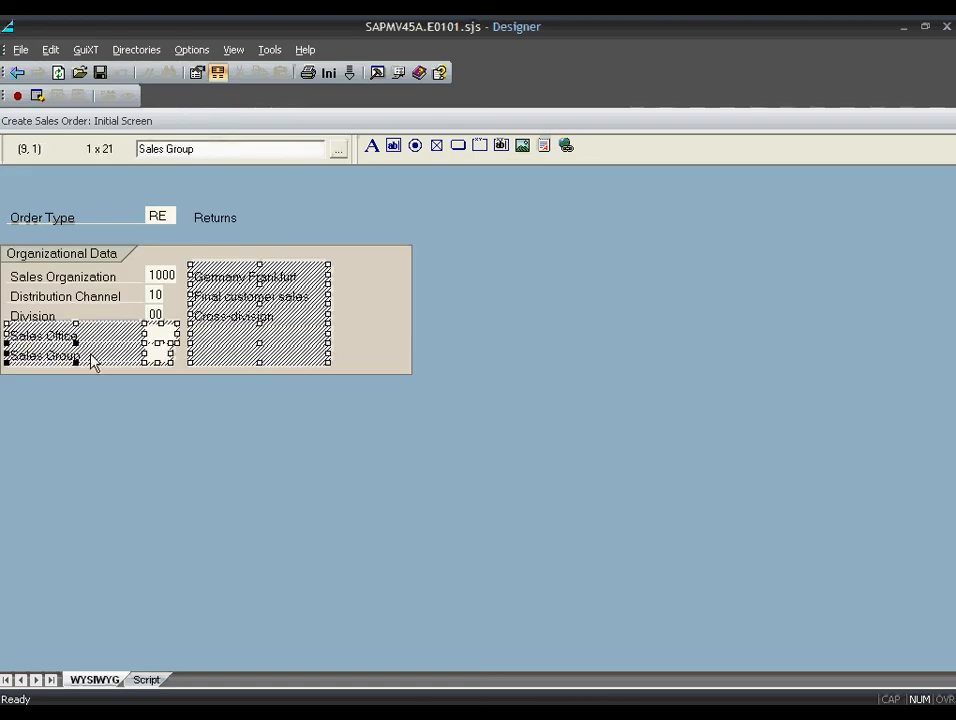
key("Delete")
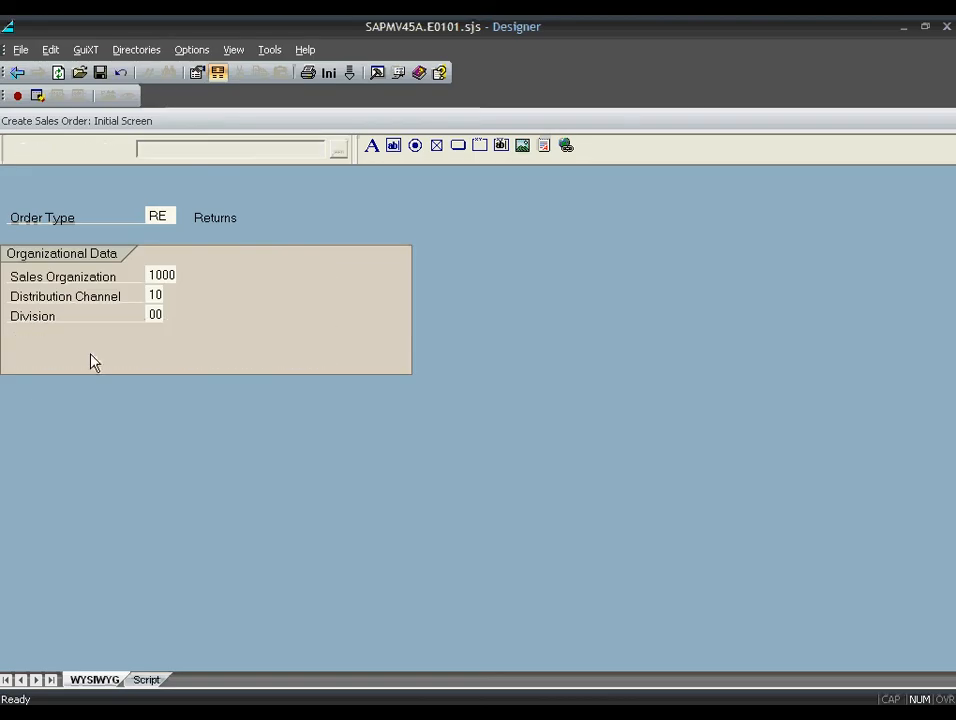
- Delete the Order Type row and shrink the Organizational Data box to 5 x 31
left_click(90, 217)
left_click(160, 216, "ctrl")
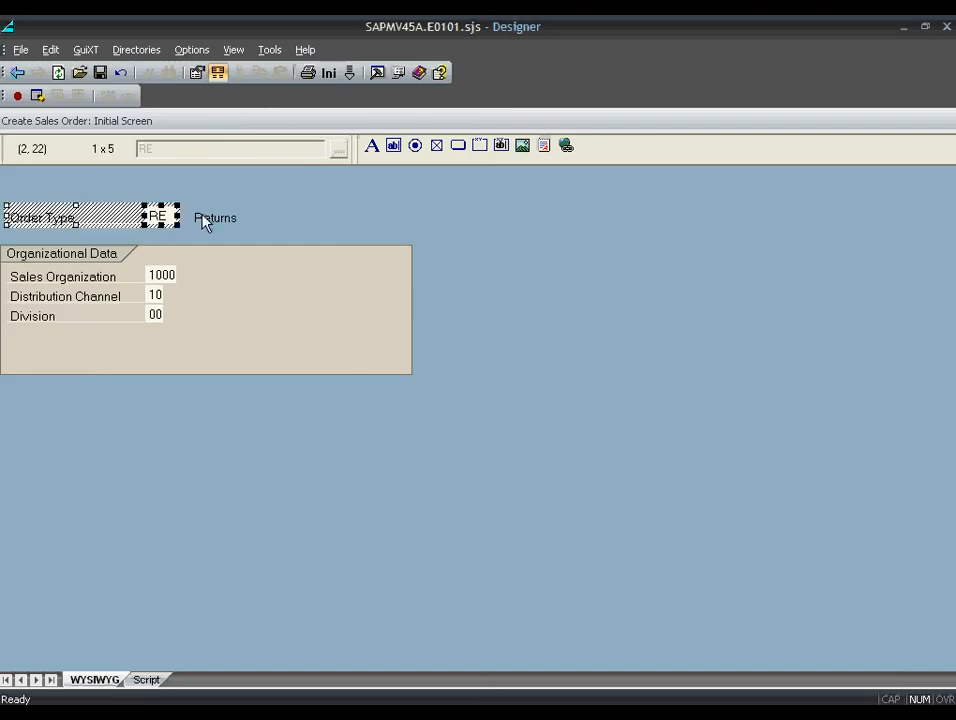
key("Delete")
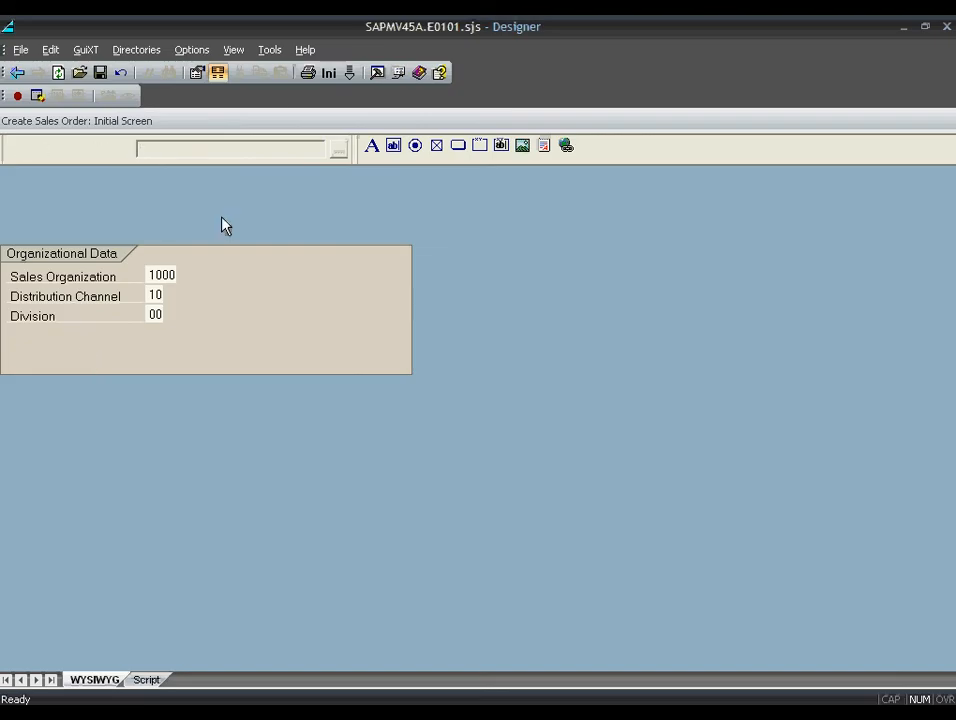
left_click(401, 339)
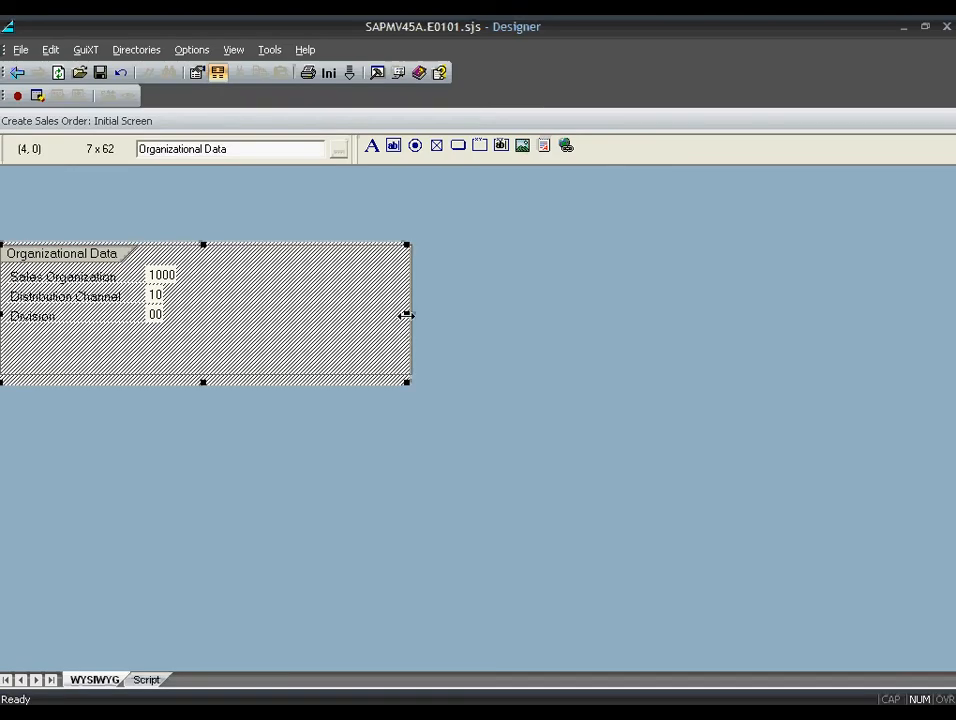
left_click_drag(406, 381, 203, 358)
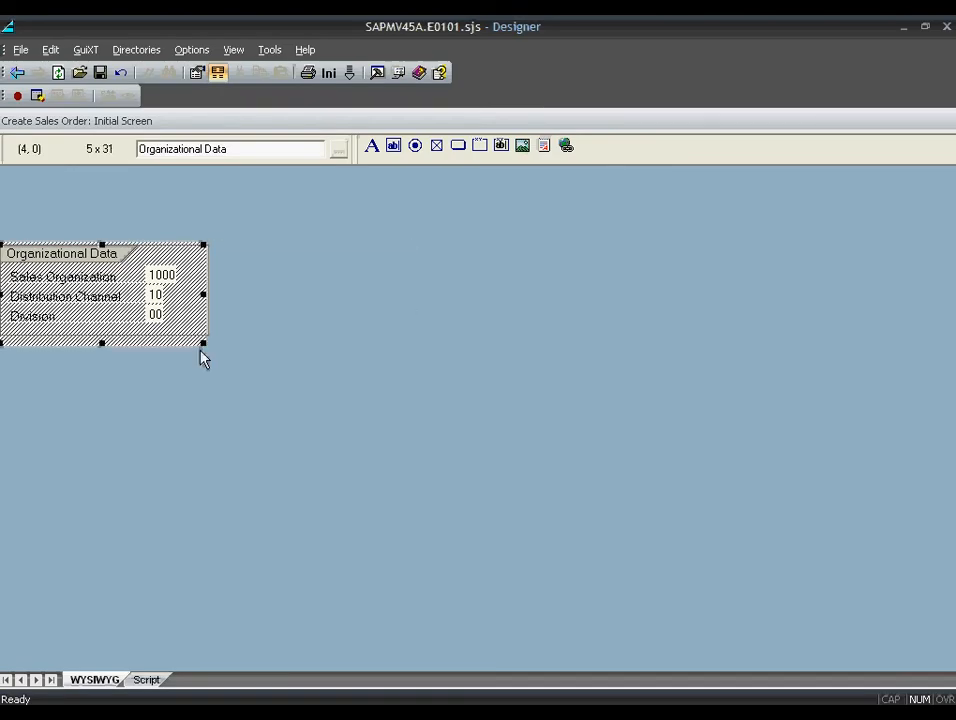
left_click(280, 314)
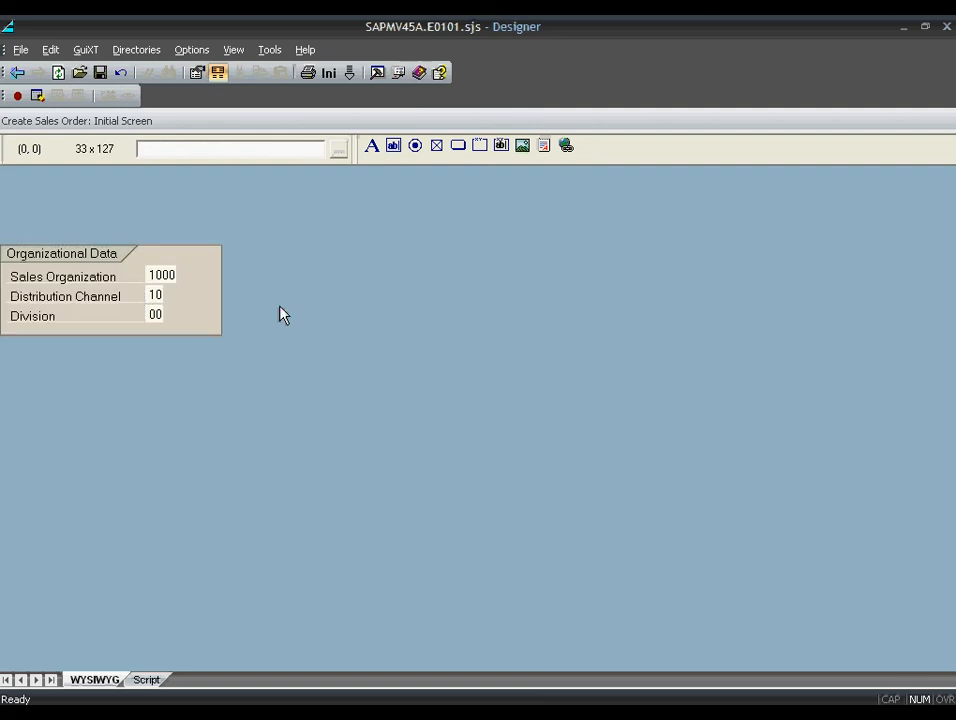
left_click(157, 277)
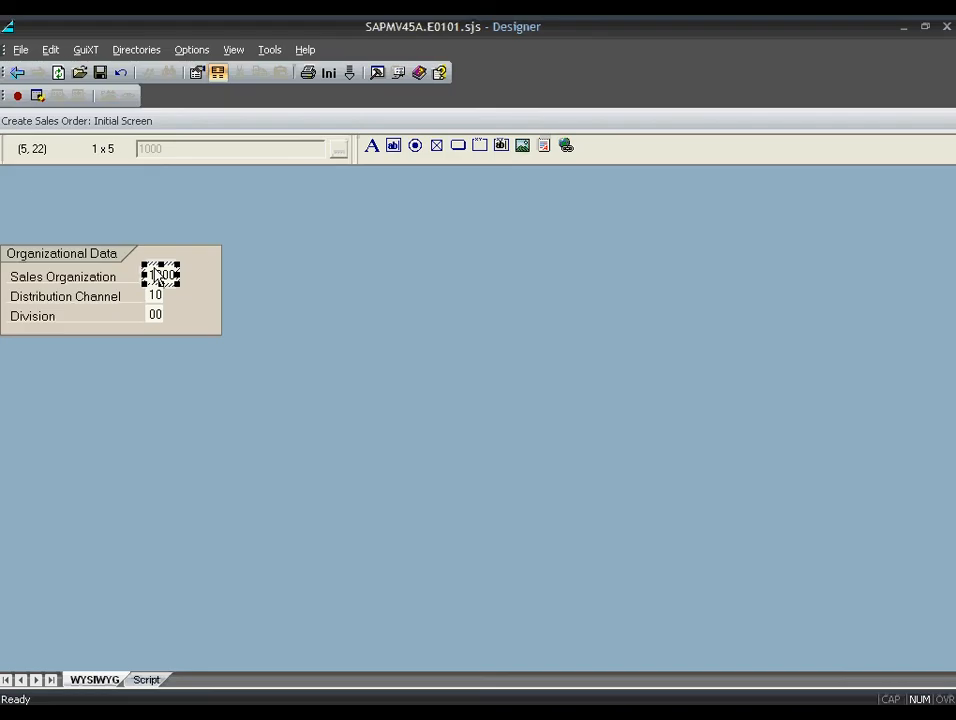
- Set Sales Organization's default value to 1000
double_click(157, 275)
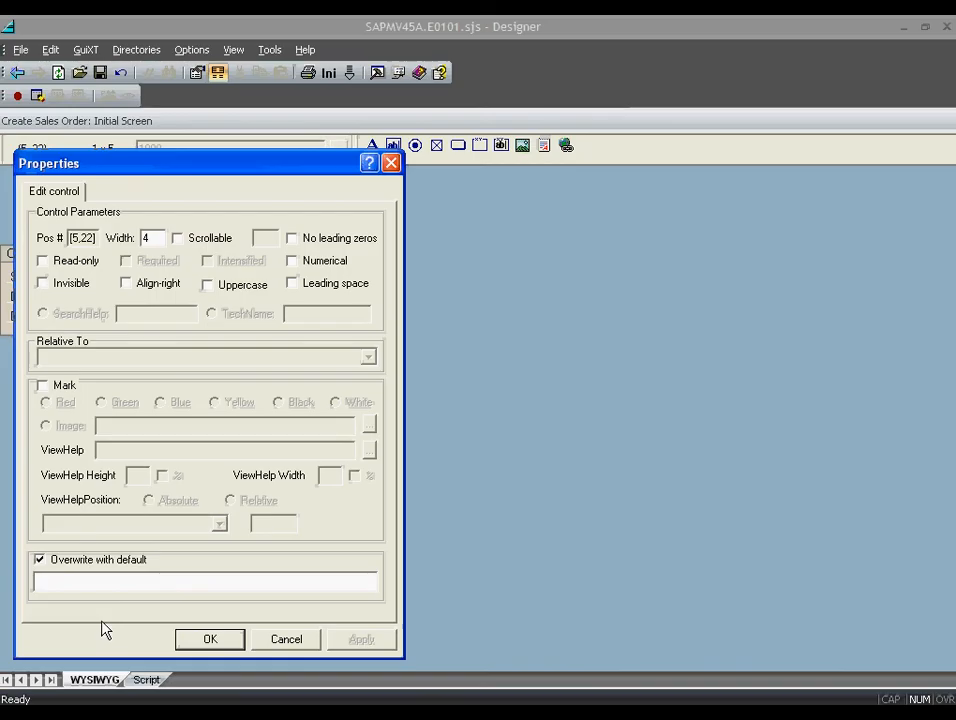
type("1000")
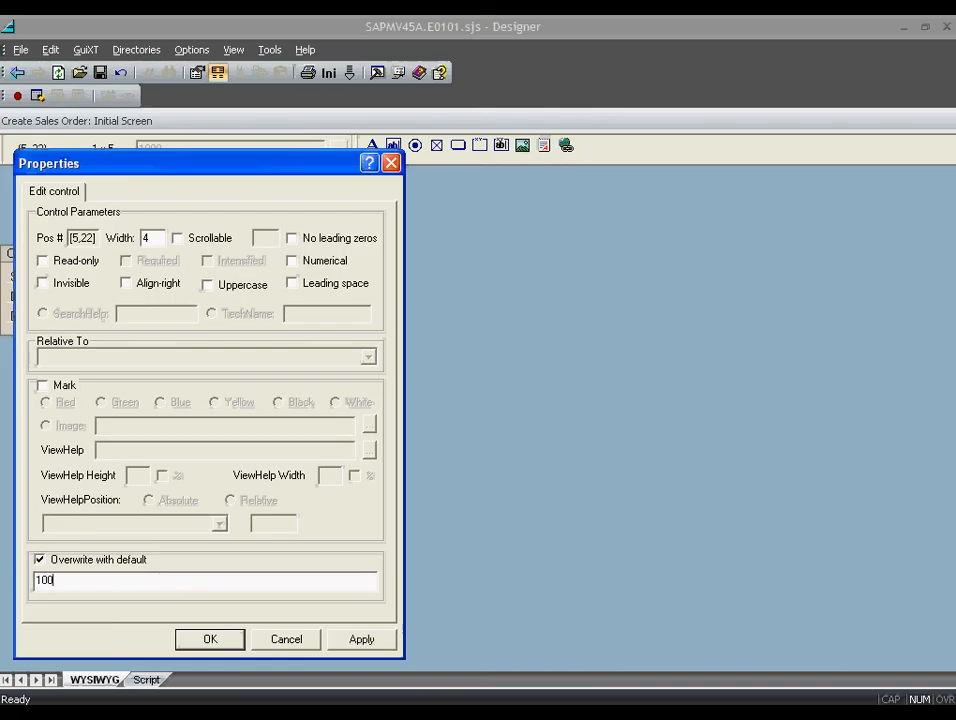
left_click(206, 638)
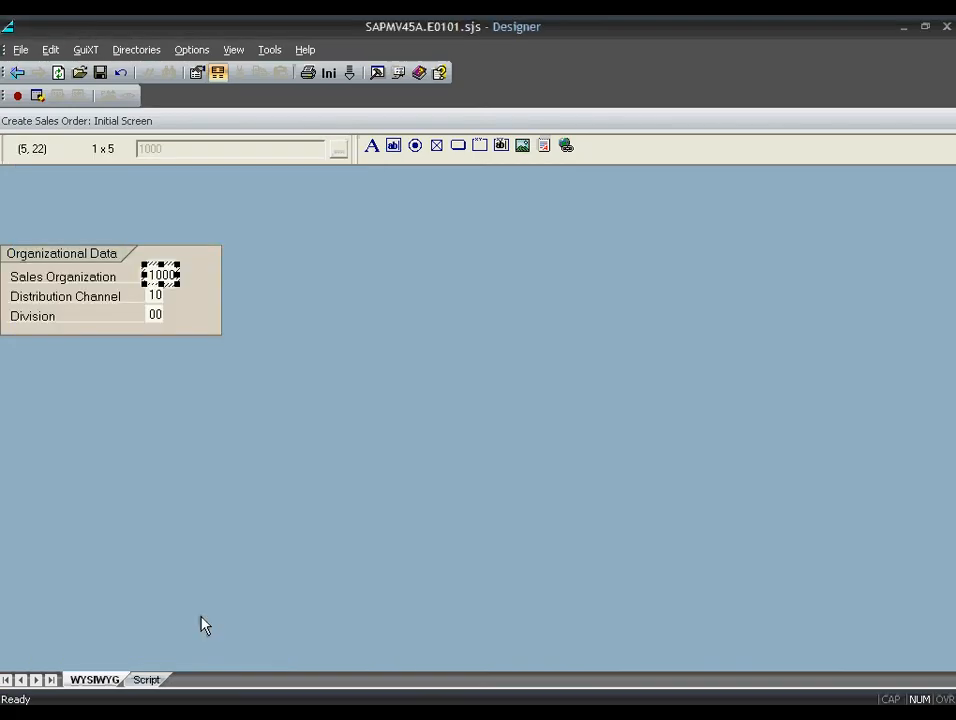
- Give Distribution Channel default value 10 and make it read-only
double_click(158, 297)
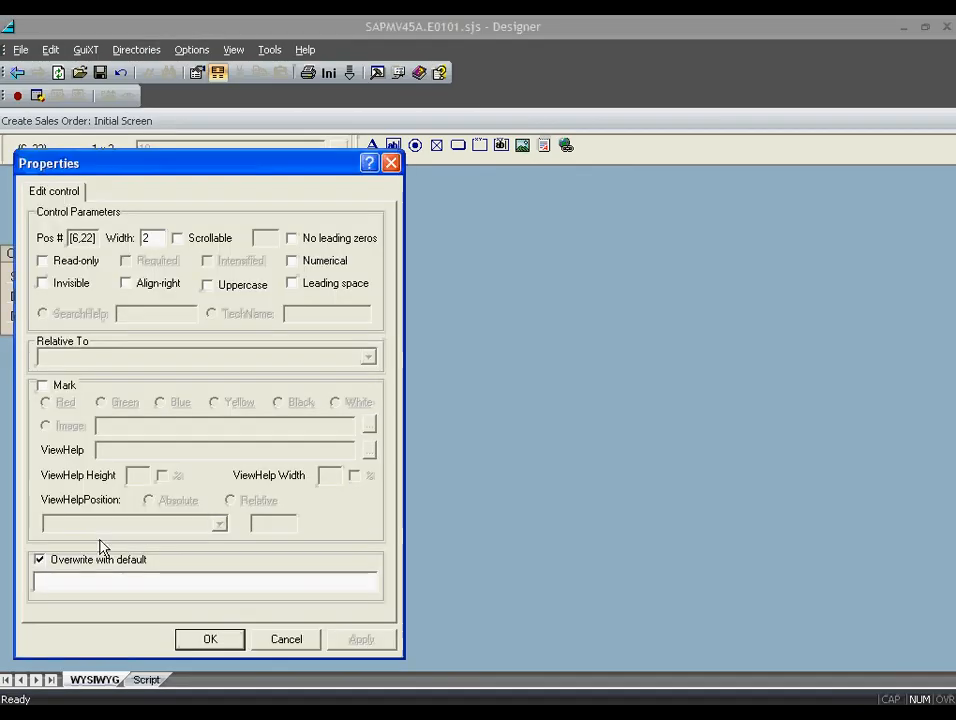
type("10")
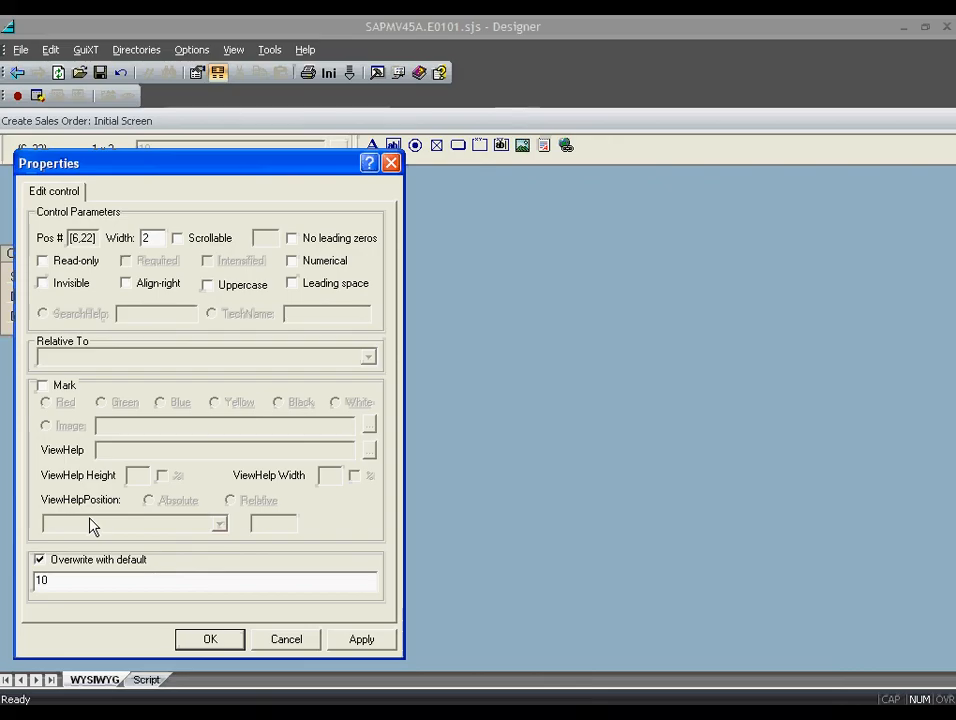
left_click(58, 262)
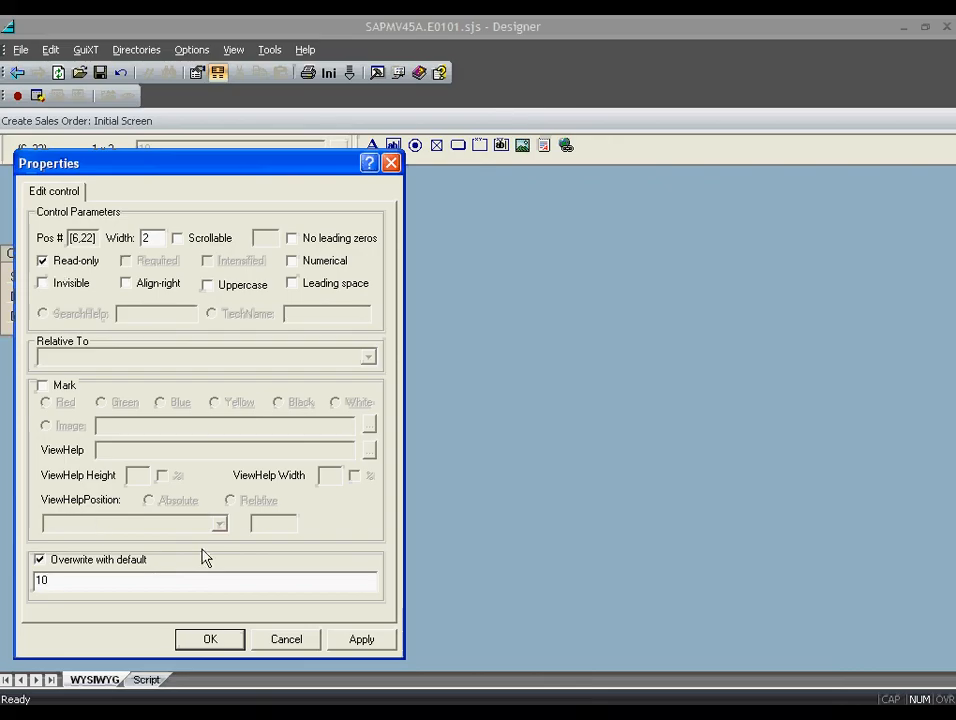
left_click(212, 639)
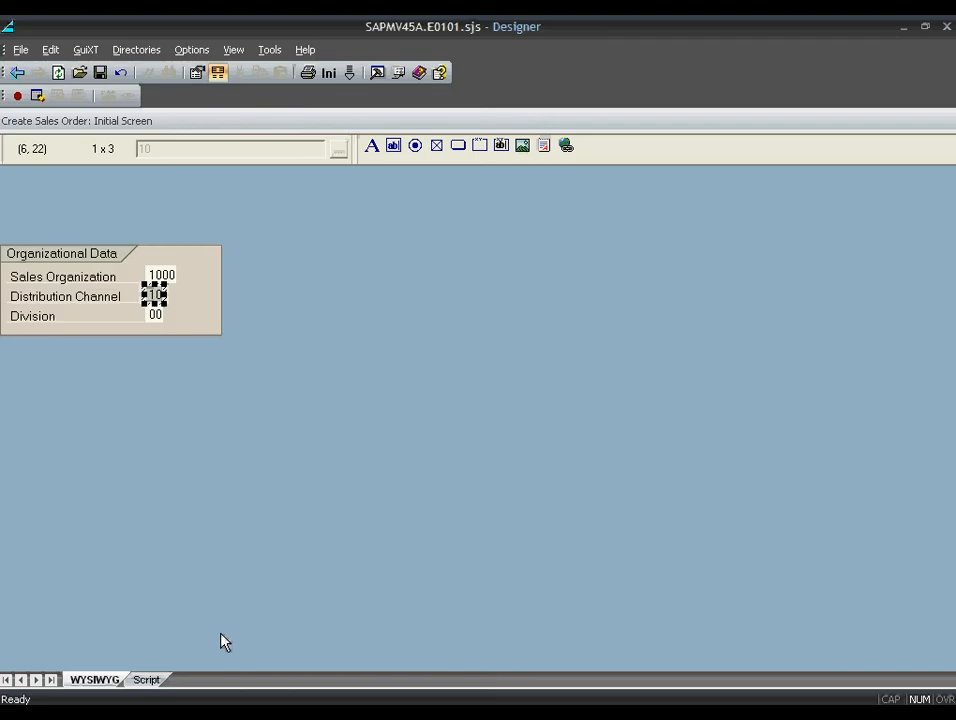
- Change the Division label text to 'Department' and select the whole Organizational Data group
double_click(154, 318)
type("De")
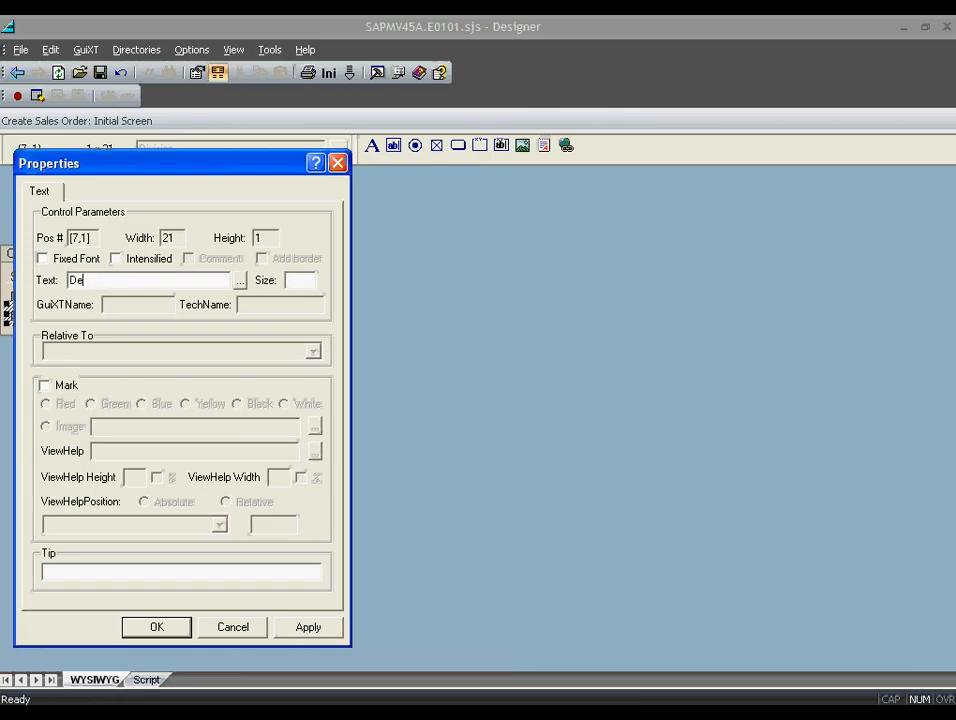
type("partment")
left_click(156, 626)
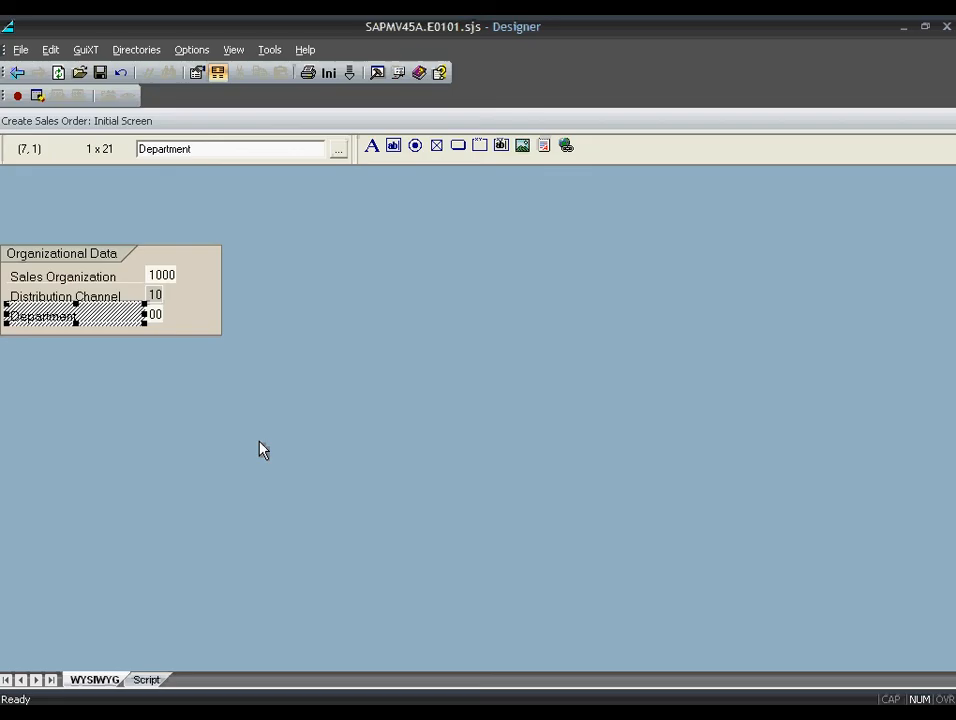
left_click_drag(248, 358, 30, 294)
- Place a radio button labelled 'Standard Order' above the group box
left_click(415, 146)
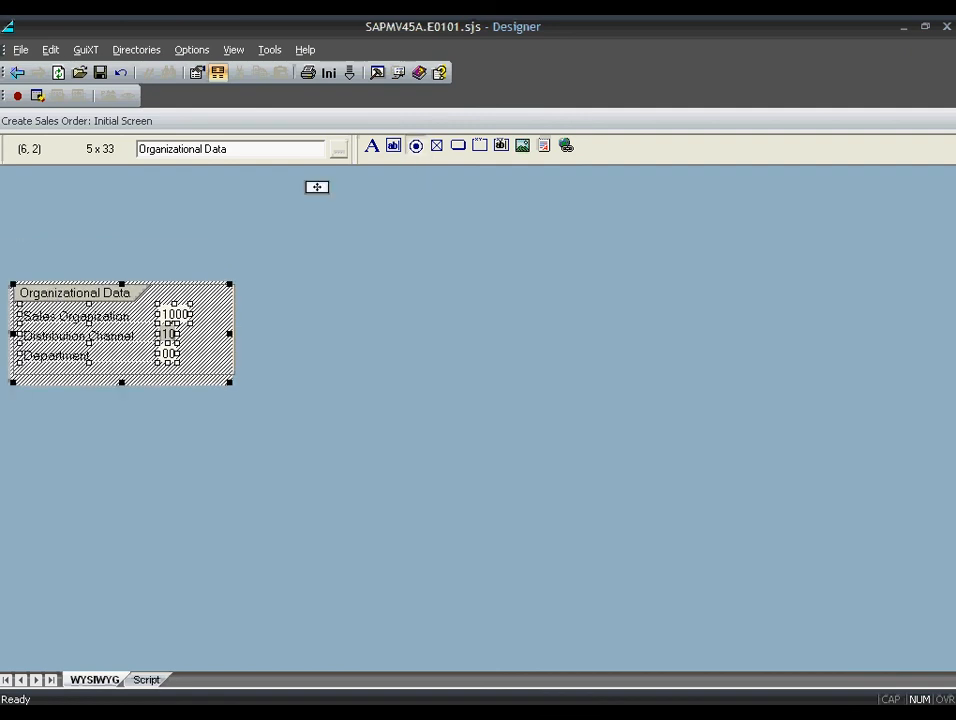
left_click(47, 213)
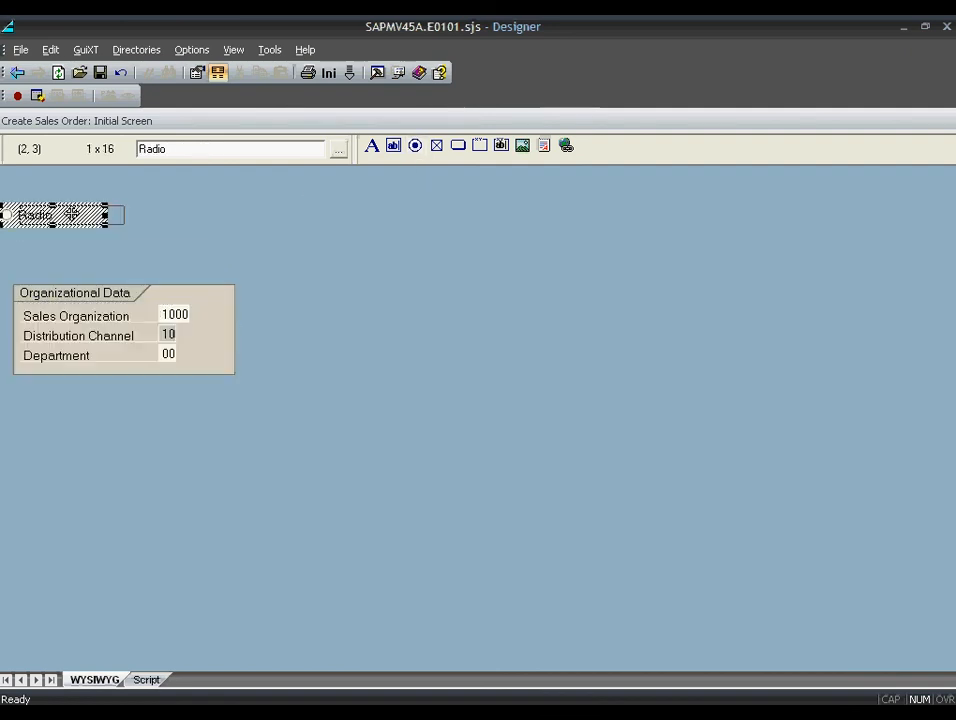
left_click_drag(68, 214, 86, 218)
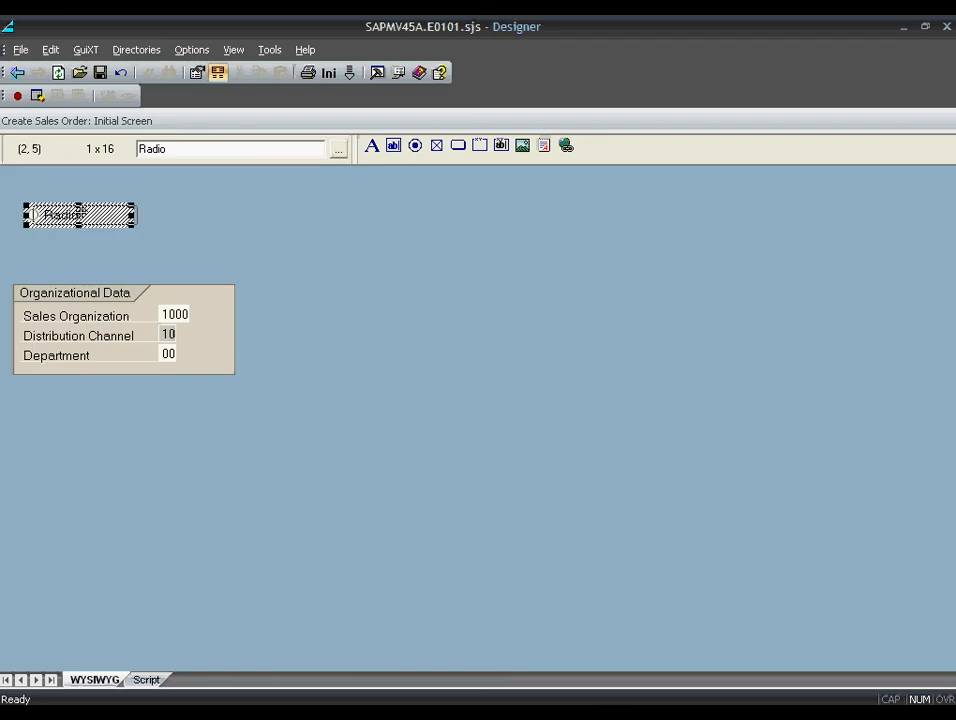
double_click(80, 214)
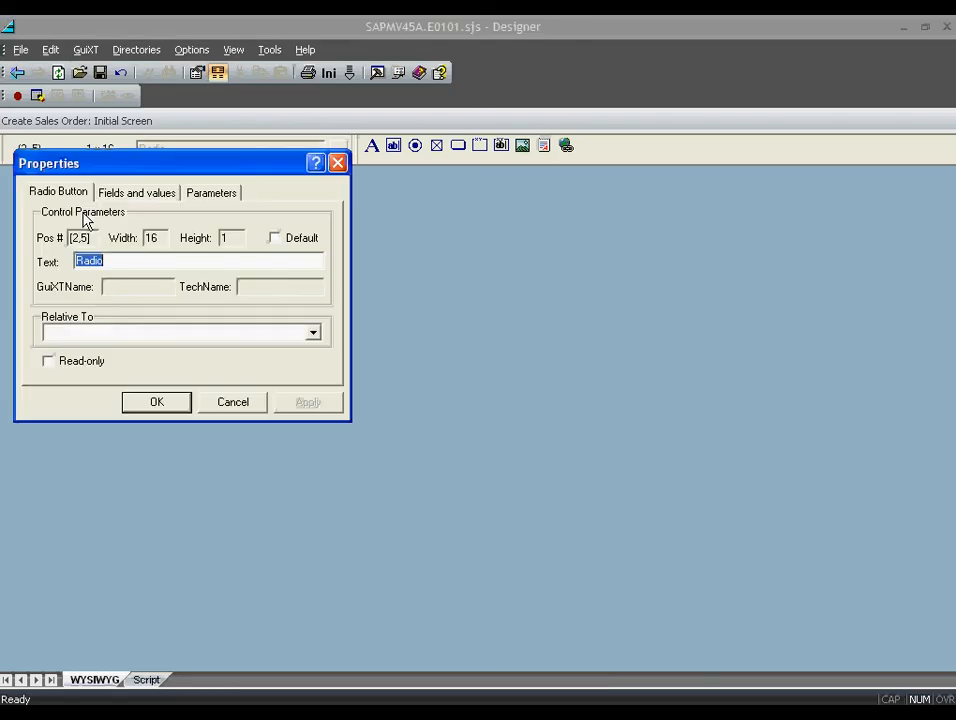
type("Standard Ord")
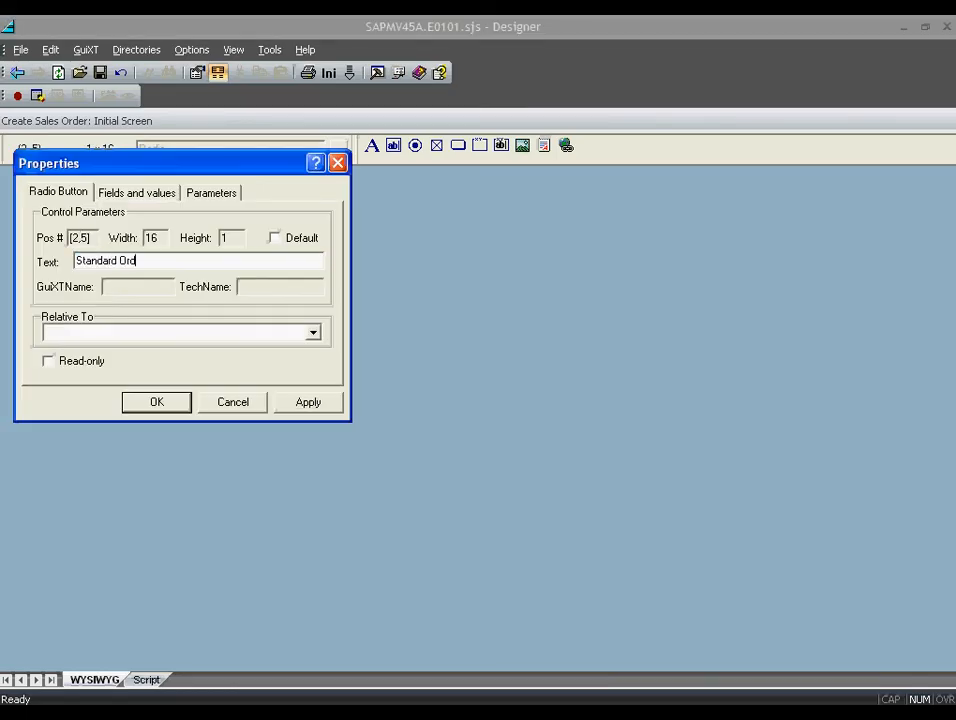
type("er")
- Add a field value so the radio button sets [Order Type] to OR
left_click(175, 190)
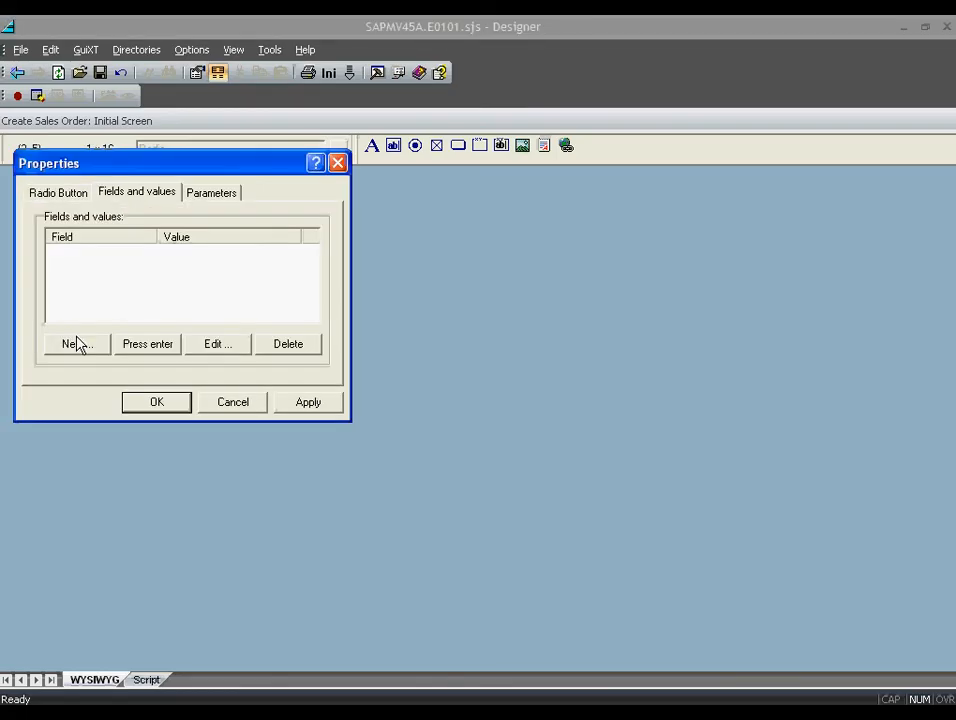
left_click(77, 343)
left_click(296, 273)
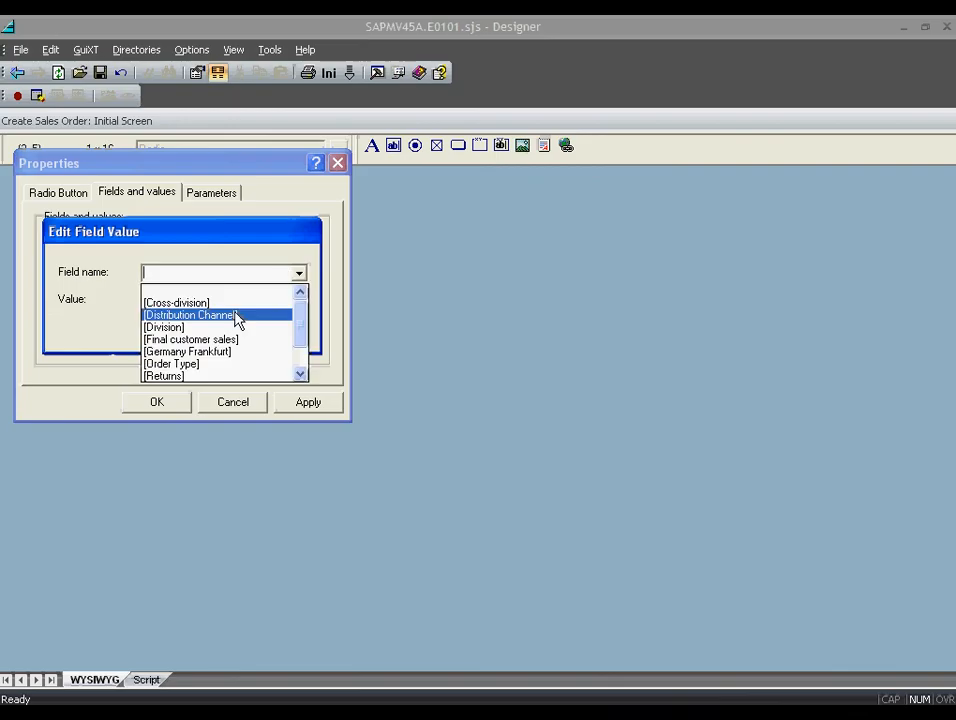
left_click(200, 364)
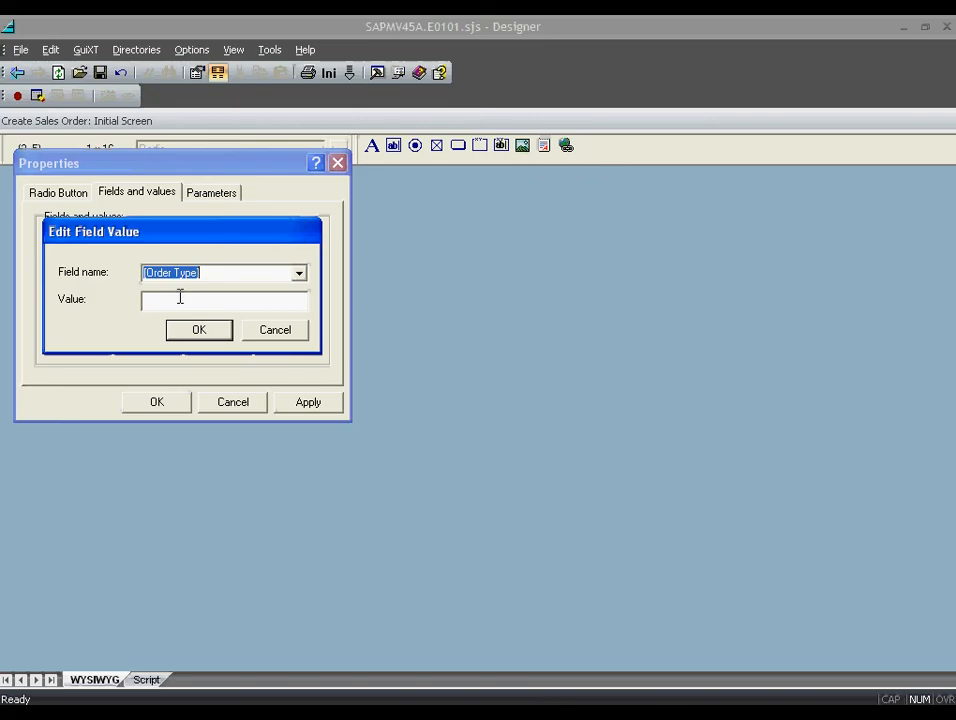
left_click(180, 297)
type("0")
type("R")
left_click(199, 332)
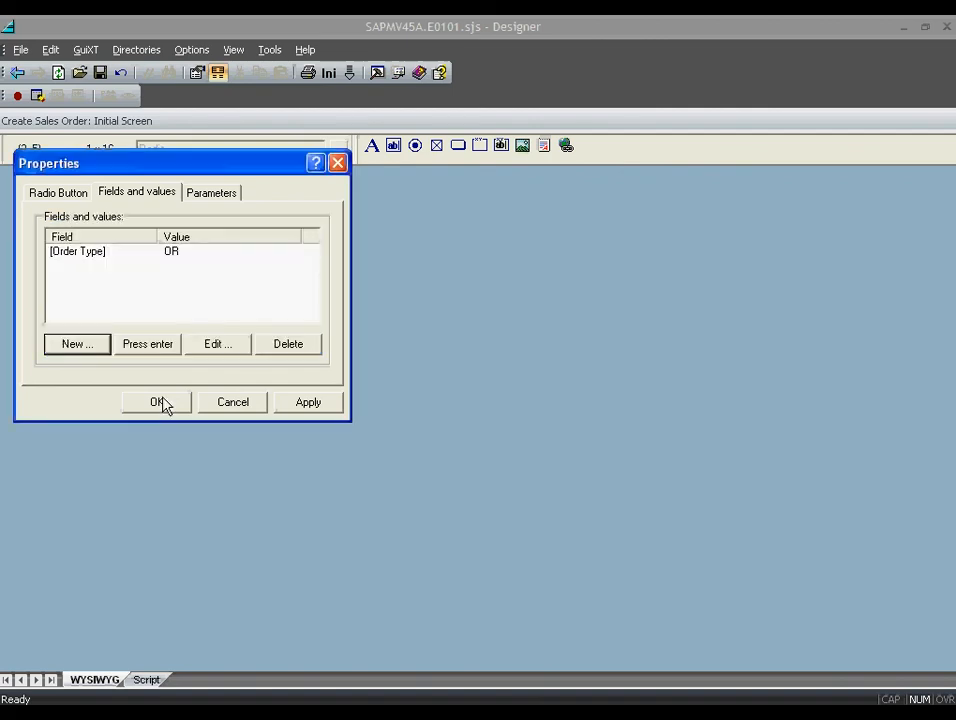
left_click(163, 400)
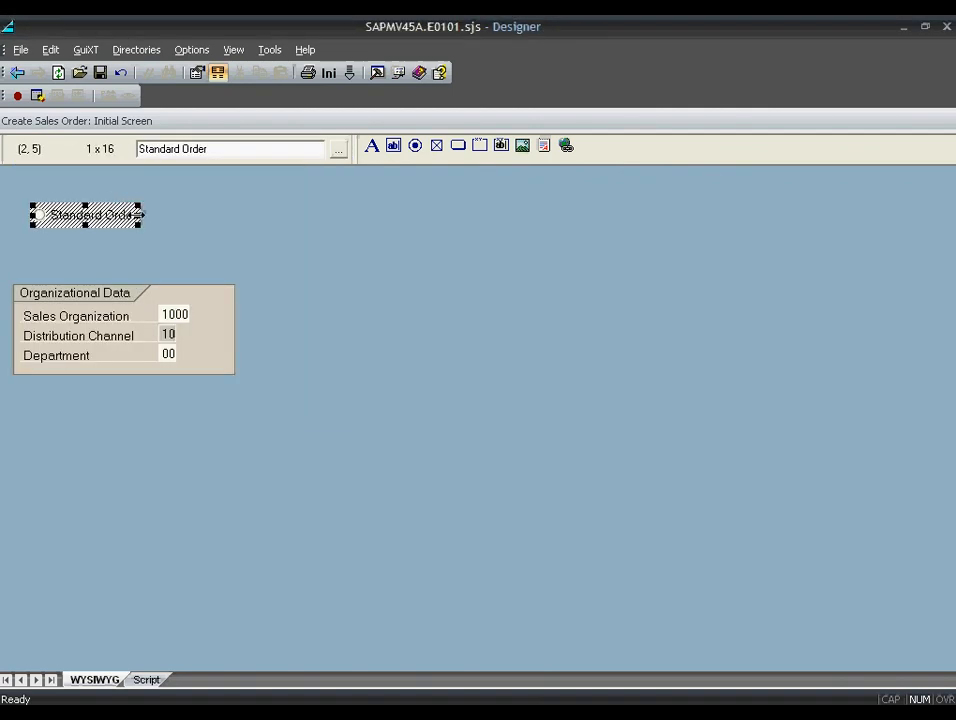
- Widen Standard Order to width 20 and paste a copy one row below
left_click_drag(138, 215, 165, 215)
right_click(150, 220)
left_click(146, 224)
right_click(146, 222)
left_click(176, 301)
left_click_drag(91, 224, 94, 235)
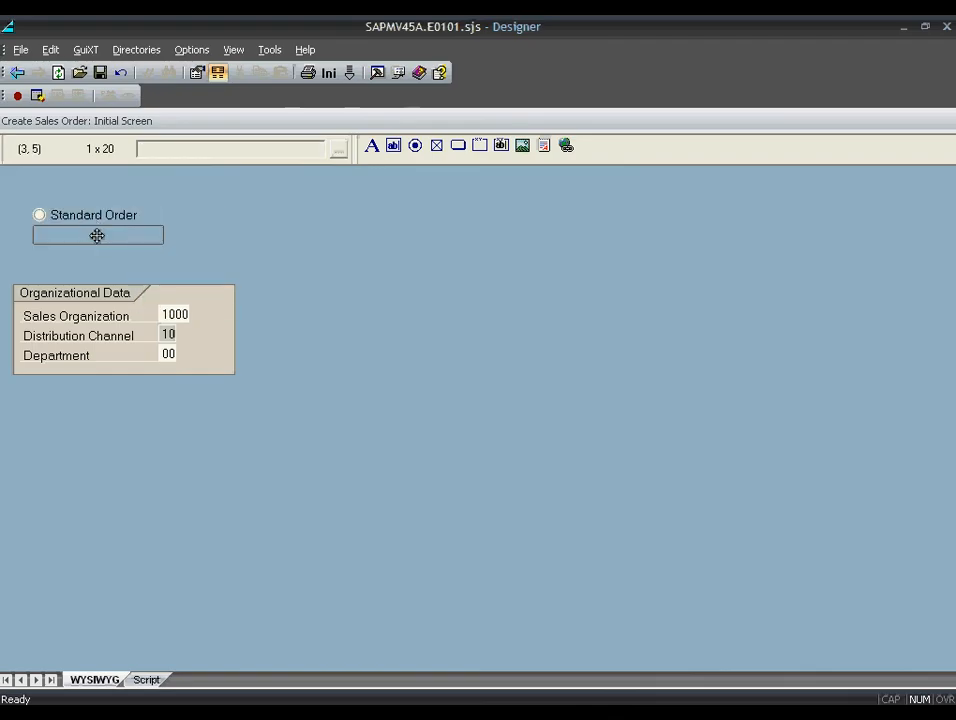
- Relabel the copy 'Promotion Order' with Order Type value AA
double_click(94, 235)
type("Promotion Orde")
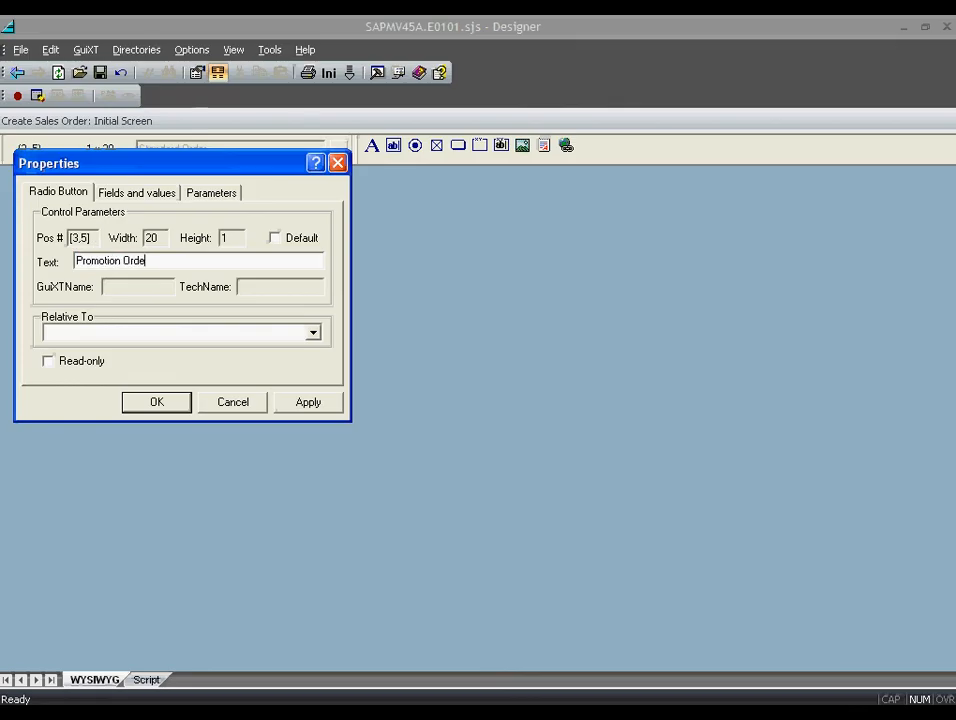
left_click(136, 192)
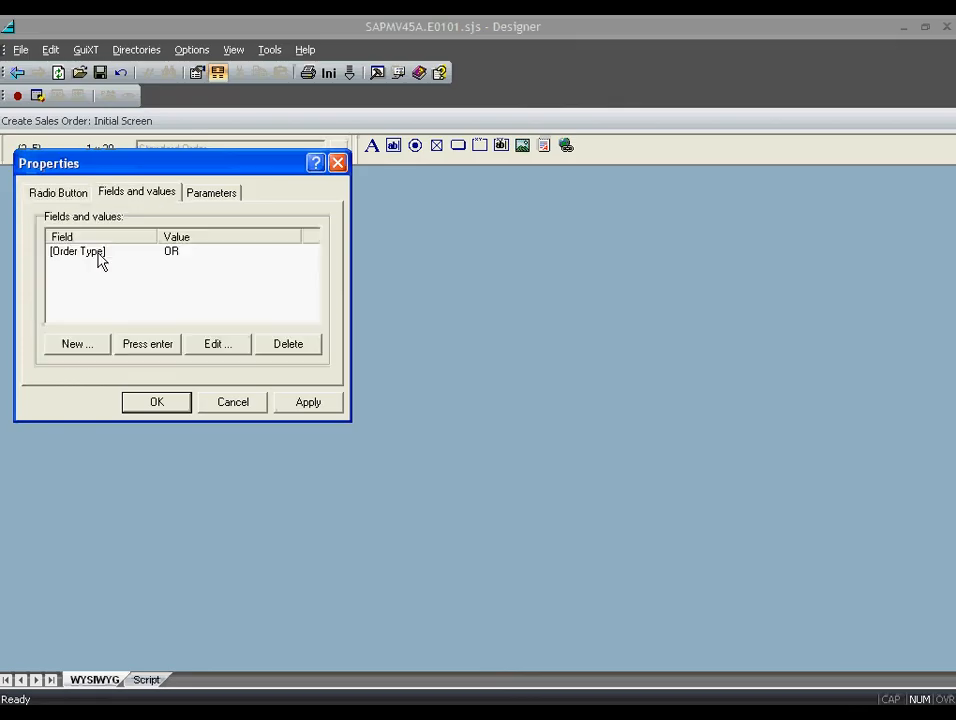
left_click(205, 343)
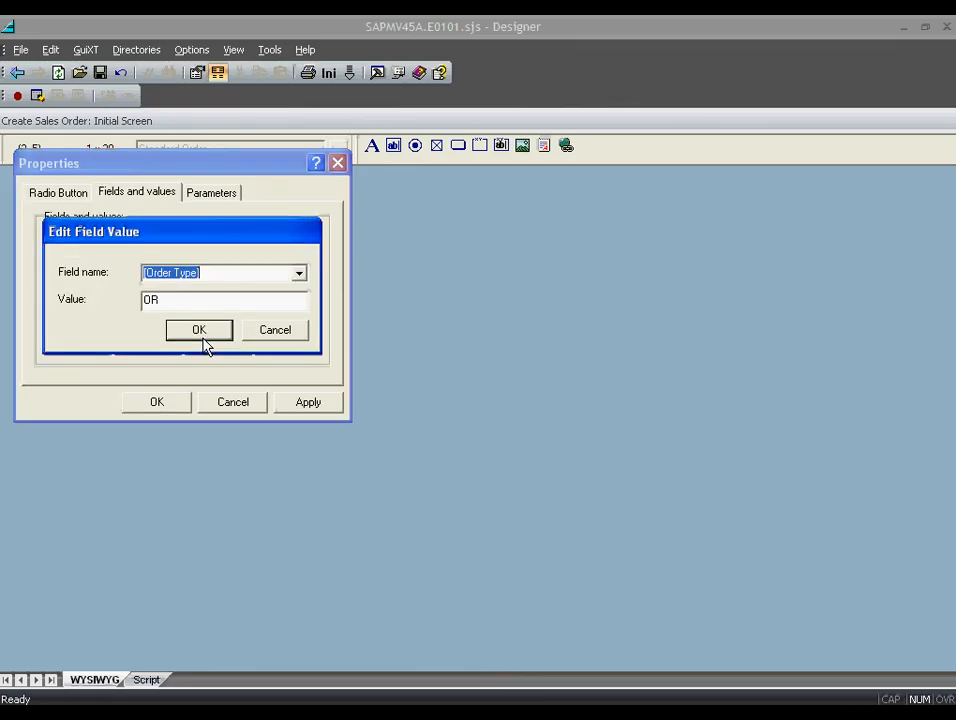
key("Tab")
type("AA")
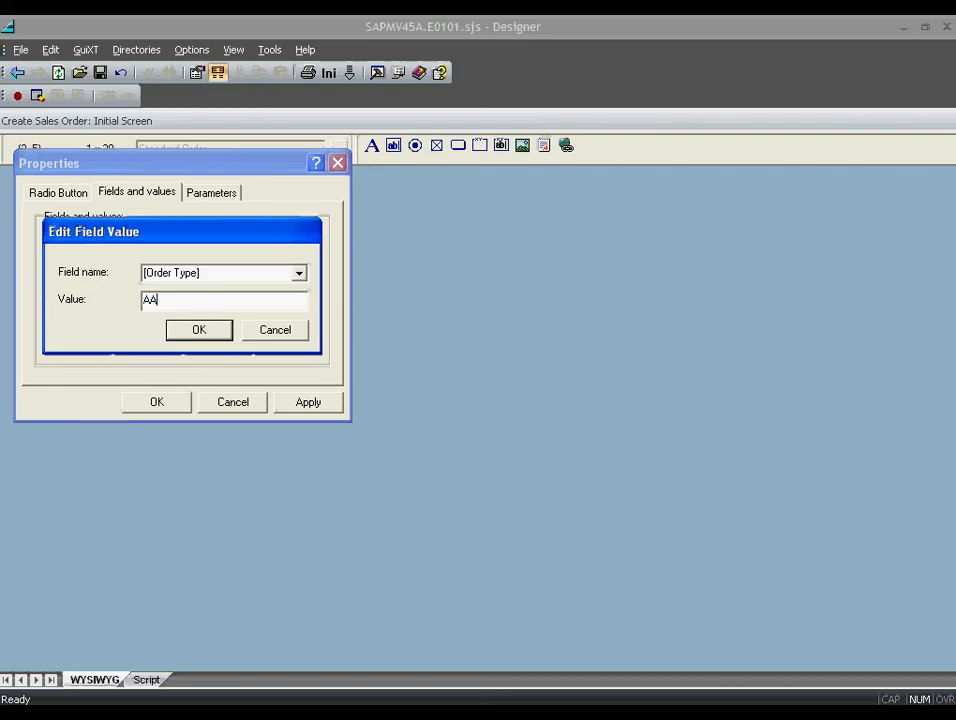
left_click(199, 329)
left_click(160, 402)
- Copy Promotion Order, paste it below, and label the new button 'Returns'
right_click(141, 240)
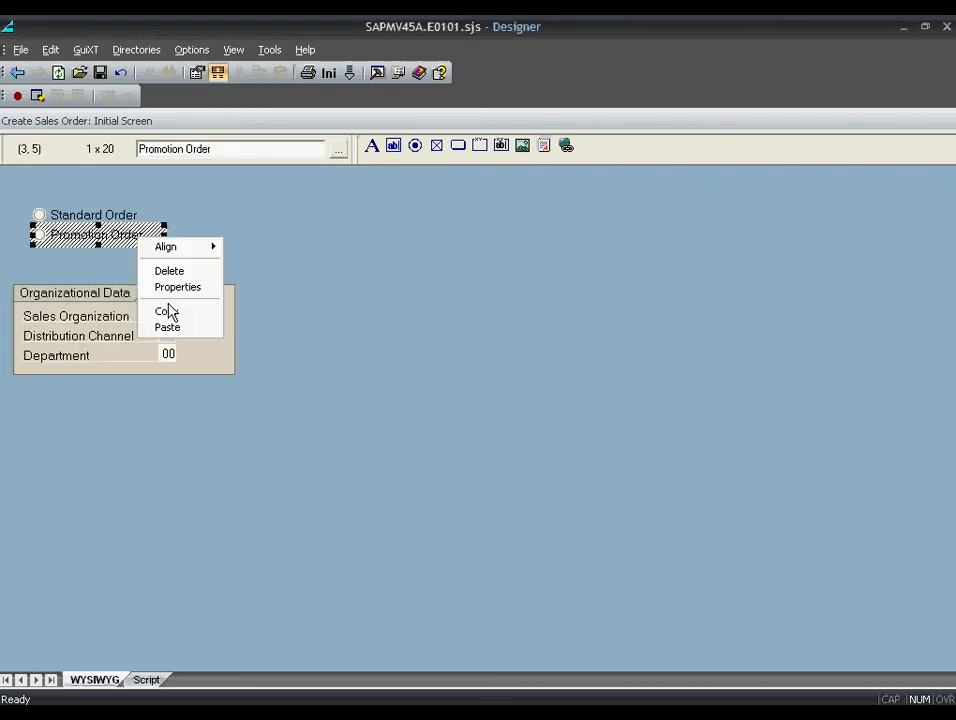
left_click(170, 312)
right_click(136, 236)
left_click(160, 319)
left_click(98, 258)
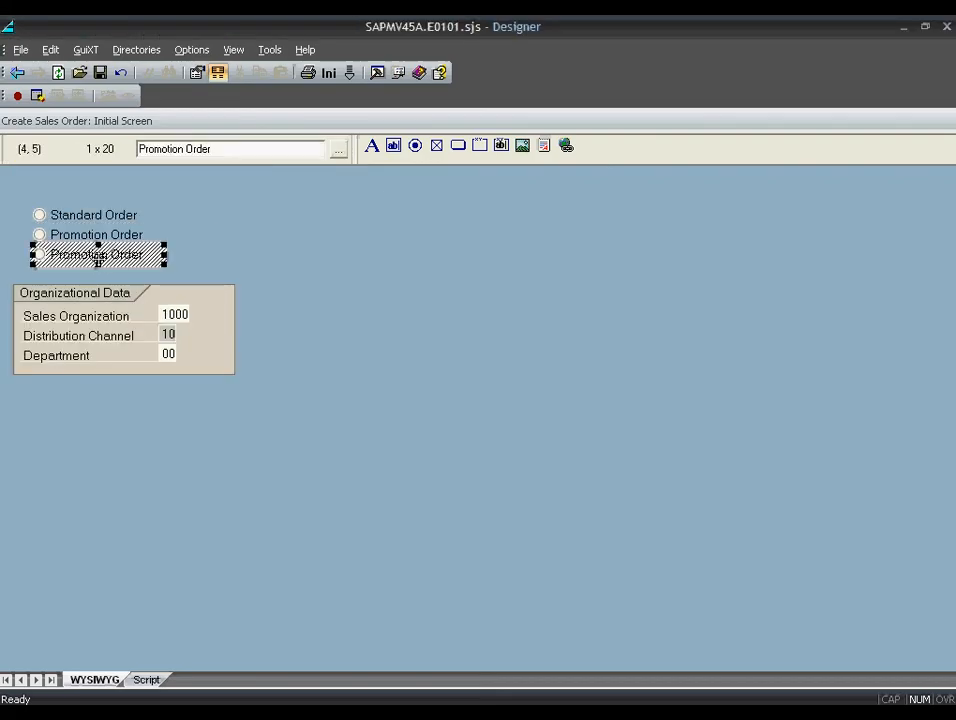
double_click(98, 258)
type("Returns")
- Change the Returns button's Order Type value from AA to RE
left_click(137, 192)
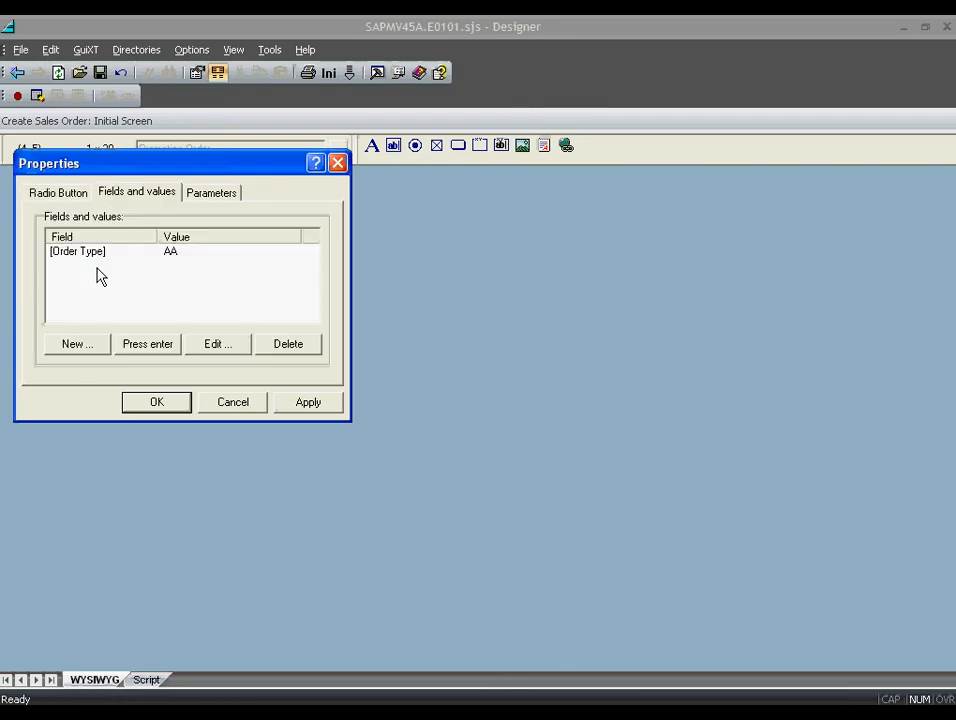
left_click(90, 251)
left_click(218, 343)
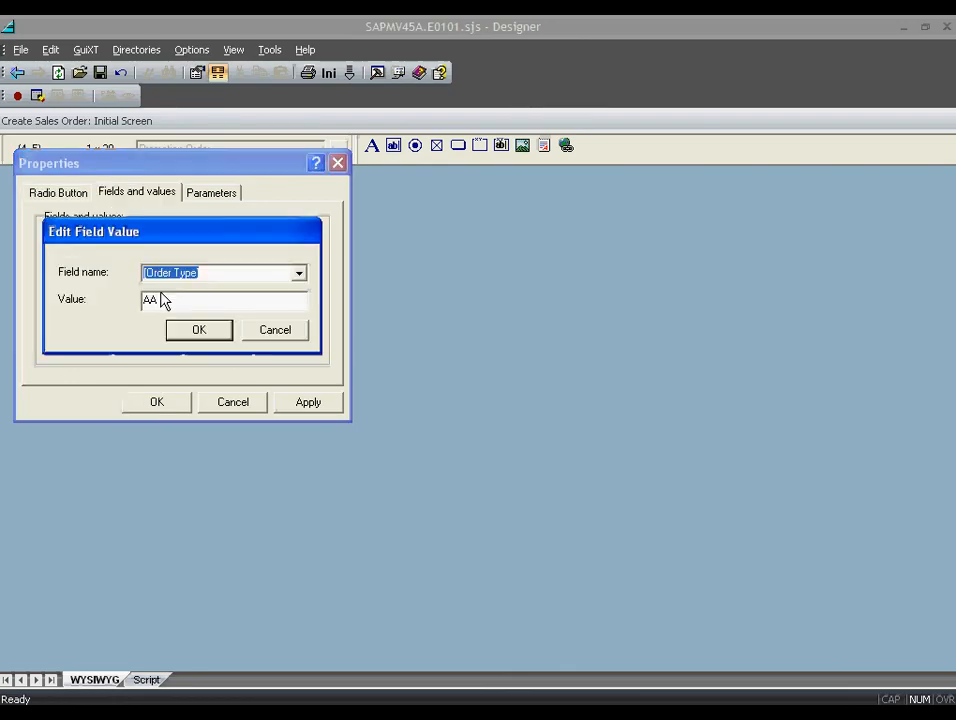
left_click_drag(166, 300, 111, 303)
type("RE")
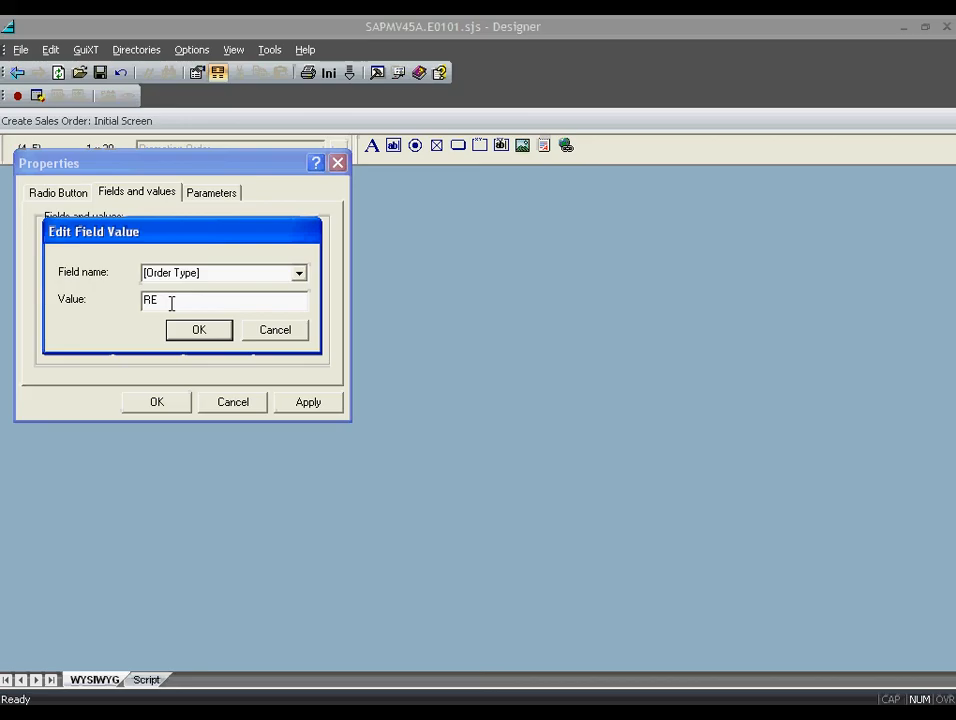
left_click(198, 329)
left_click(157, 401)
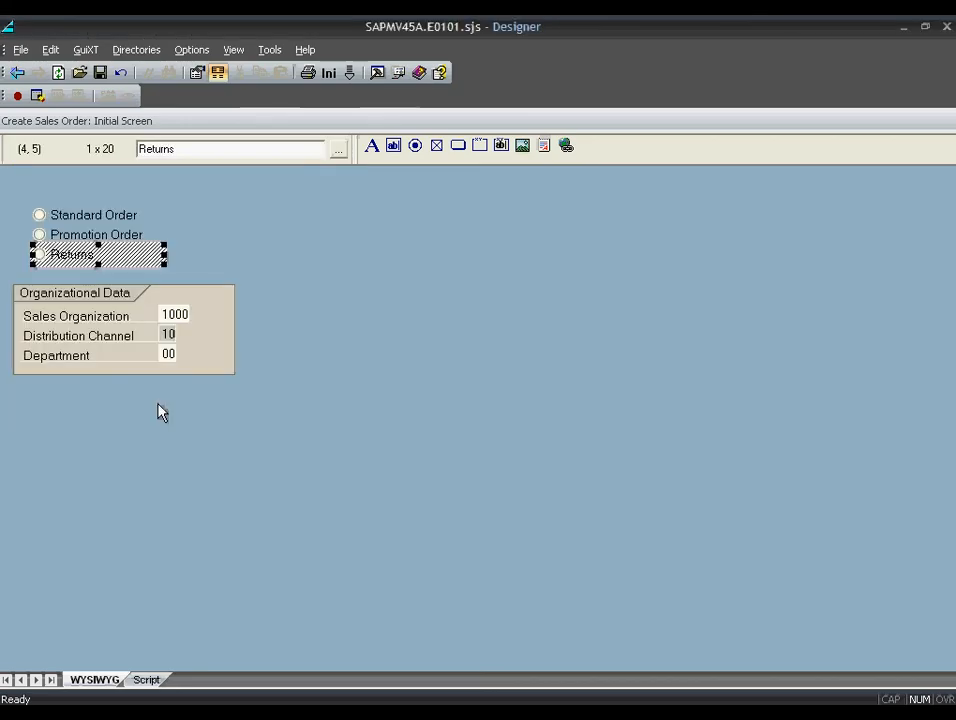
- Draw a group box around the three radio buttons, narrow it, and title it 'Select an Order Type'
left_click_drag(374, 166, 173, 251)
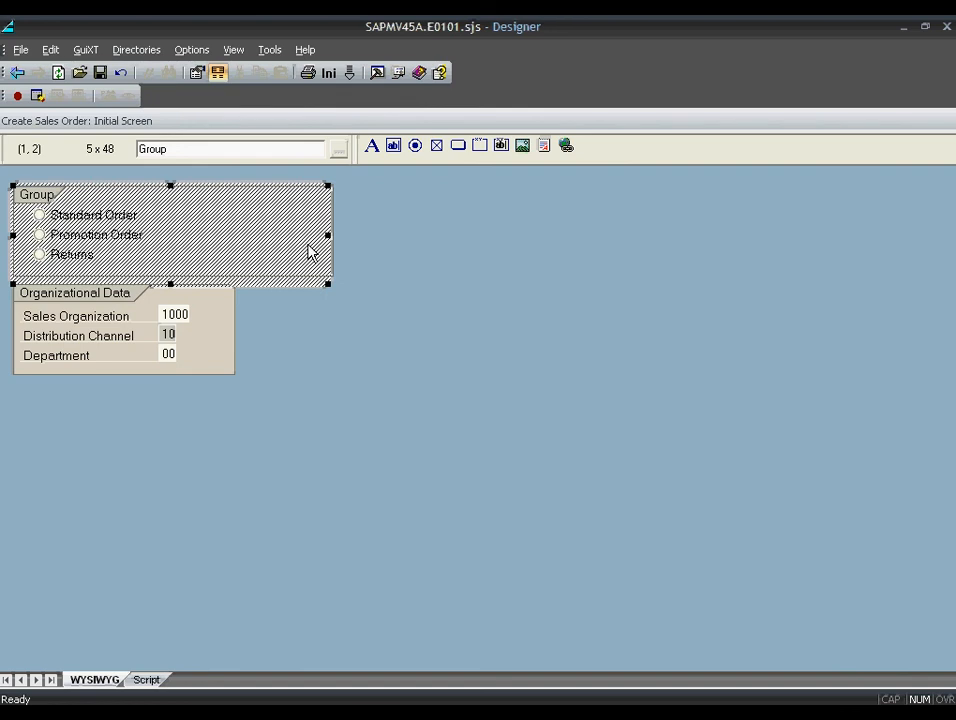
left_click_drag(328, 235, 232, 235)
double_click(220, 254)
type("Select an Order Type")
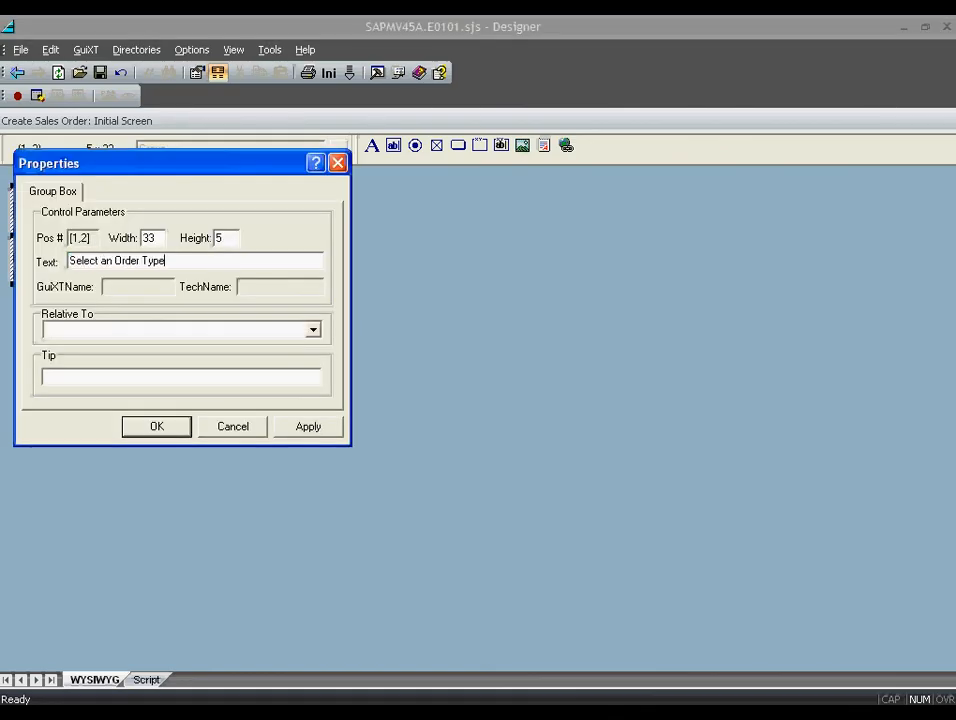
left_click(158, 427)
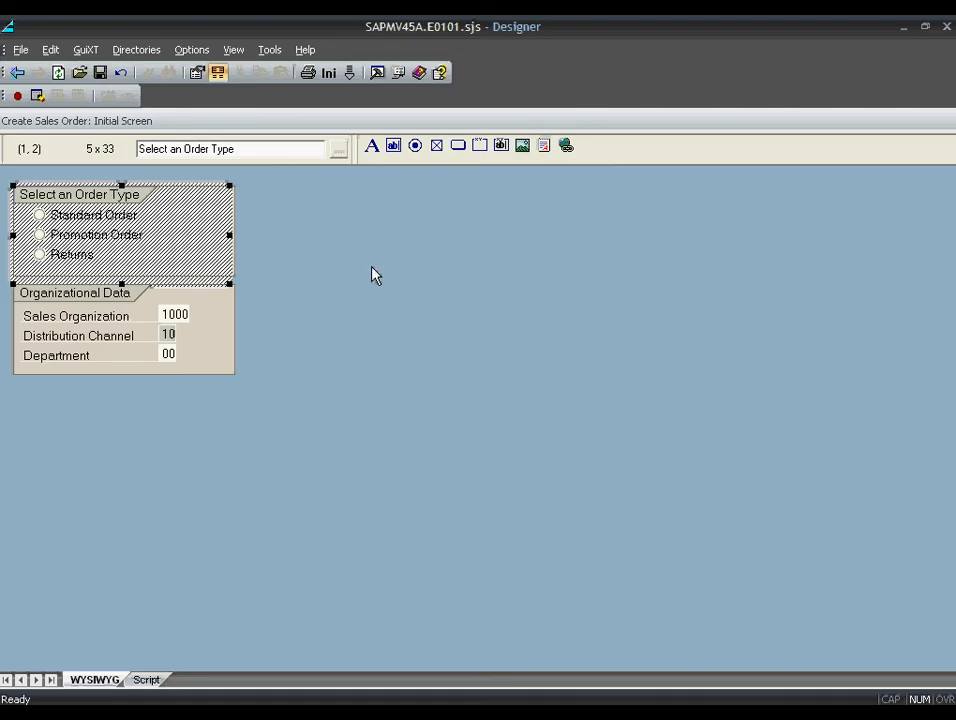
key("alt+Return")
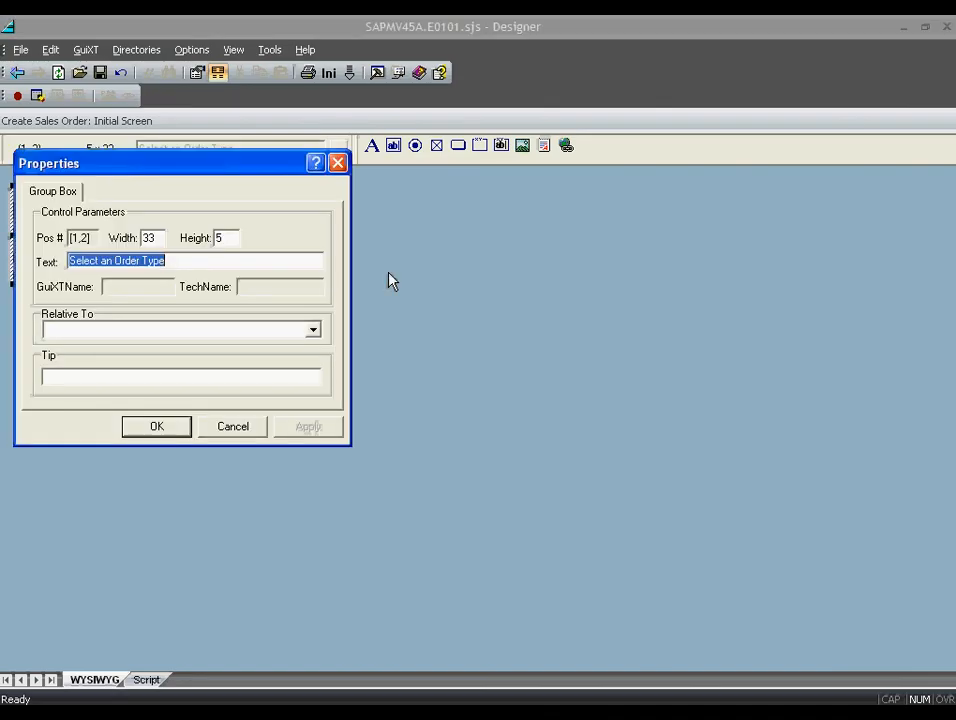
left_click(255, 425)
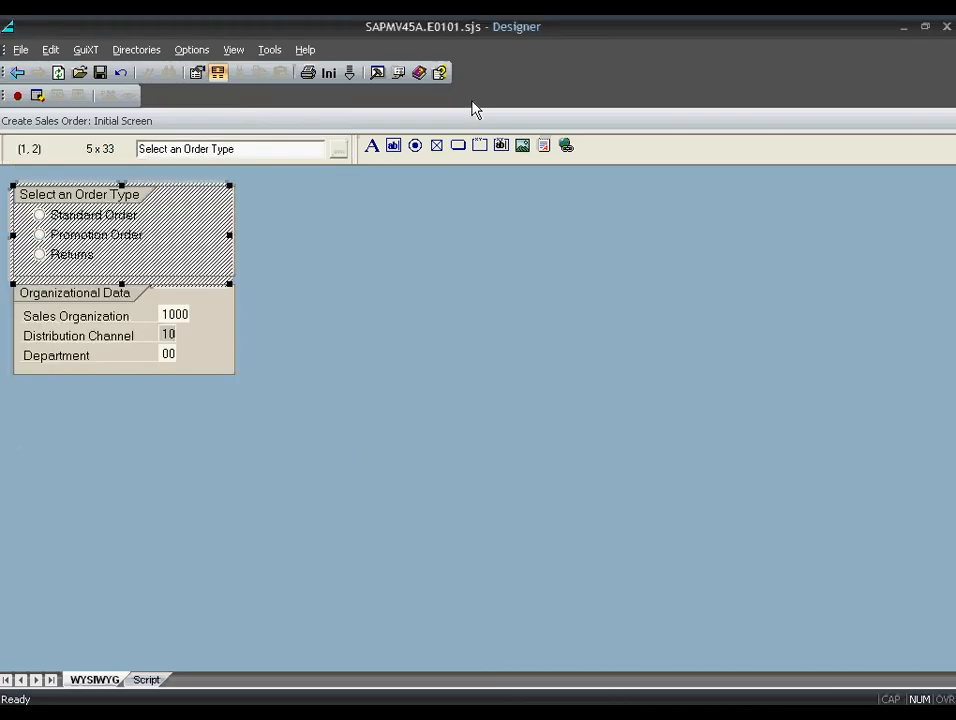
- Add an 'Instructions:' text, styled as a comment, to the right of the group box
left_click(379, 147)
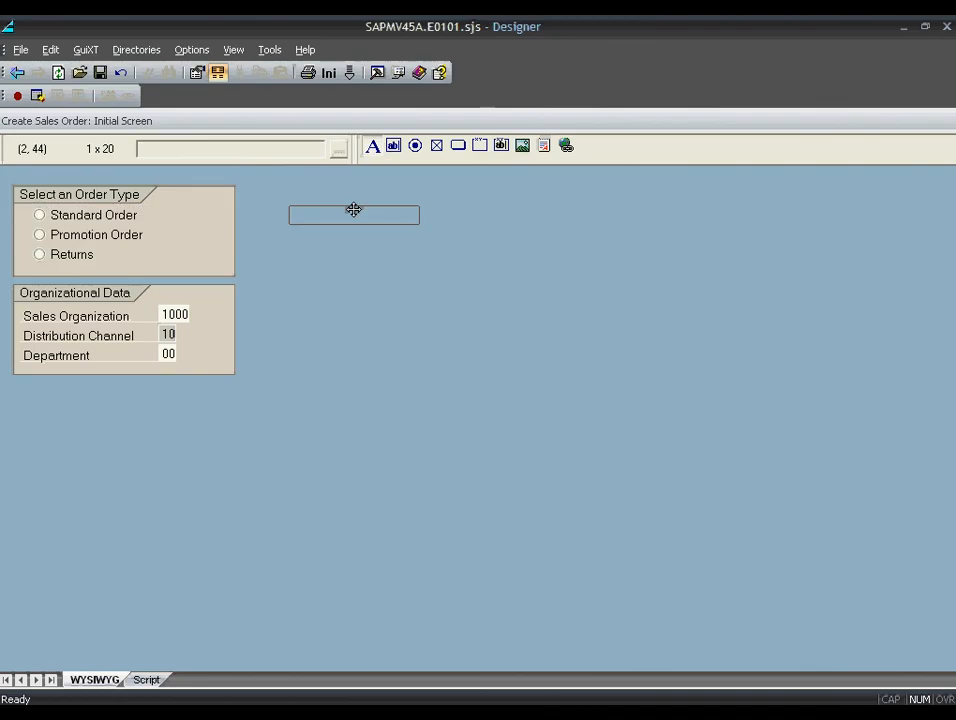
left_click_drag(354, 209, 393, 212)
double_click(393, 212)
type("Instructions")
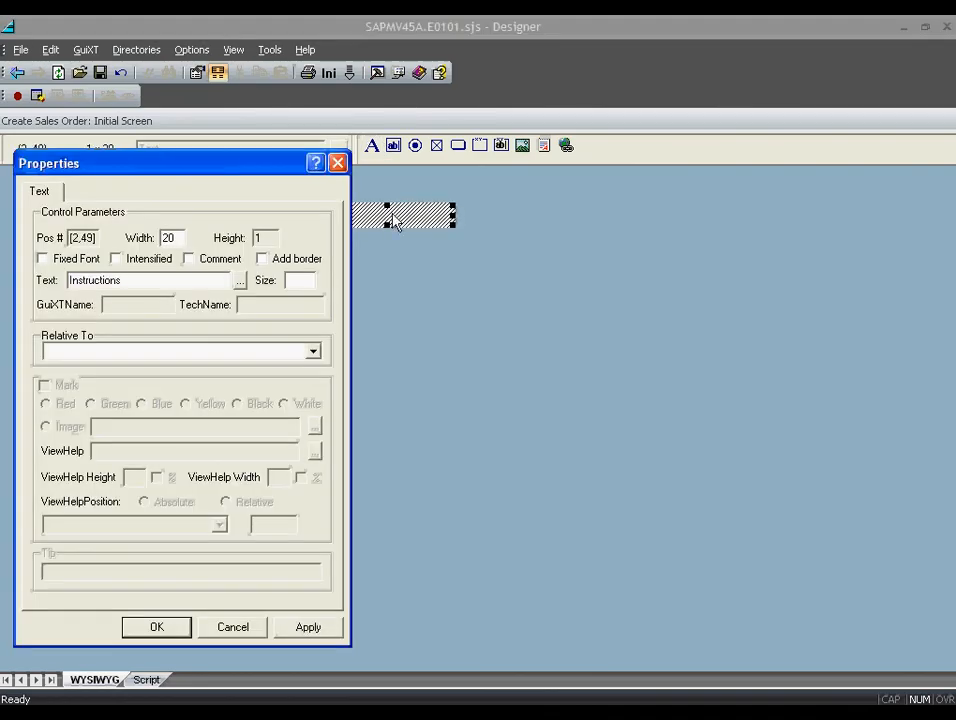
type(":")
left_click(189, 258)
left_click(157, 628)
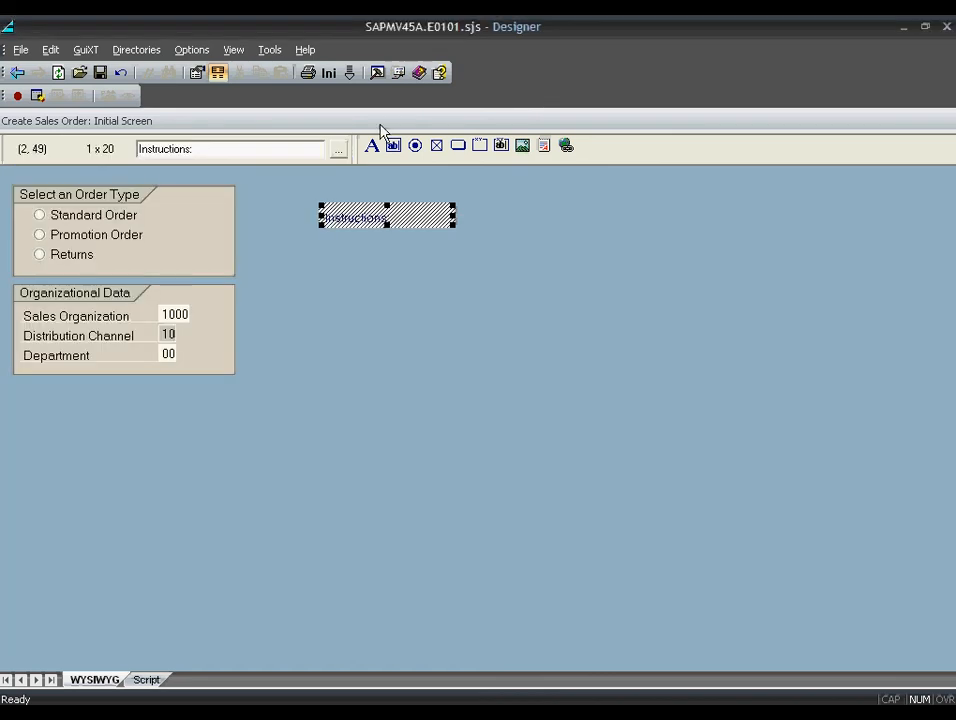
- Add 'Step 1:' and 'Step 2:' text labels below the Instructions: heading
mouse_move(373, 146)
left_mouse_down()
mouse_move(394, 255)
mouse_move(398, 236)
left_mouse_up()
double_click(398, 236)
type("Step 1:")
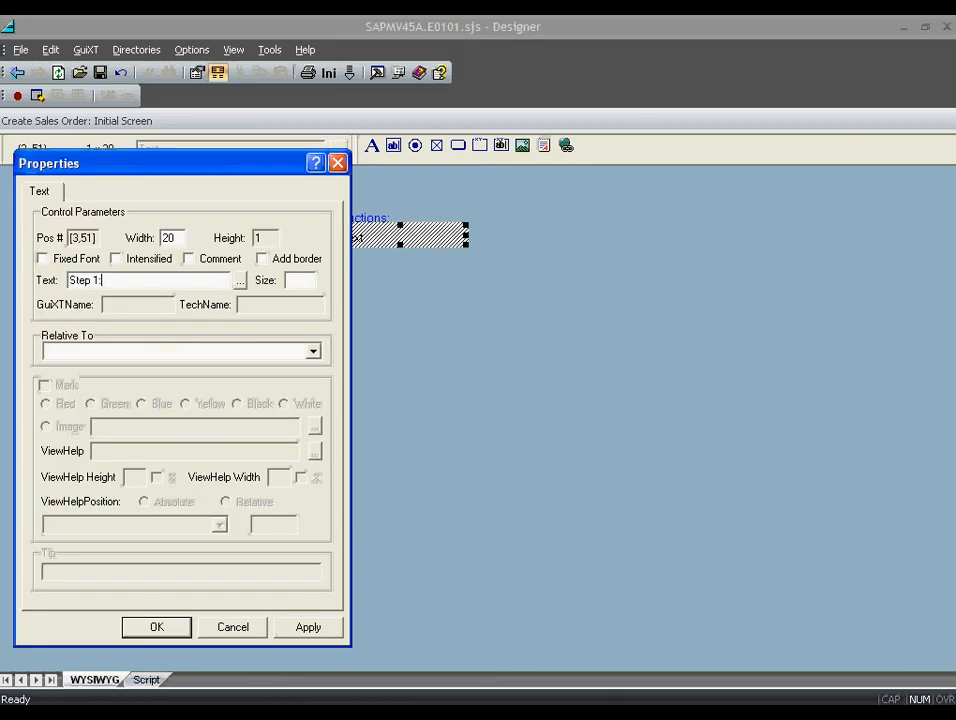
left_click(146, 630)
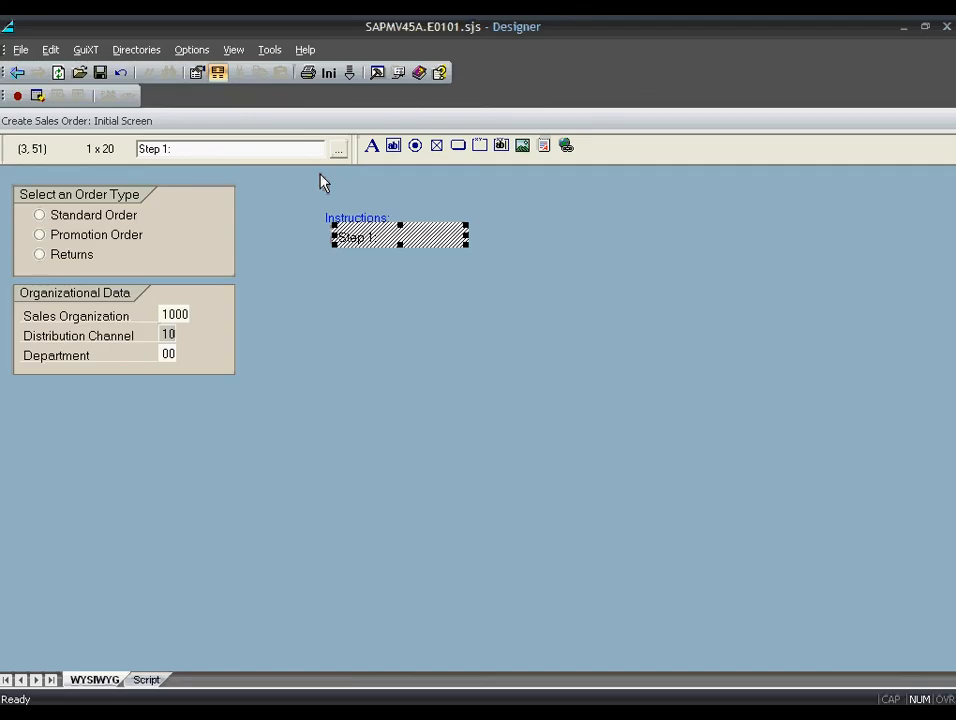
left_click_drag(375, 148, 399, 255)
double_click(399, 255)
type("Step")
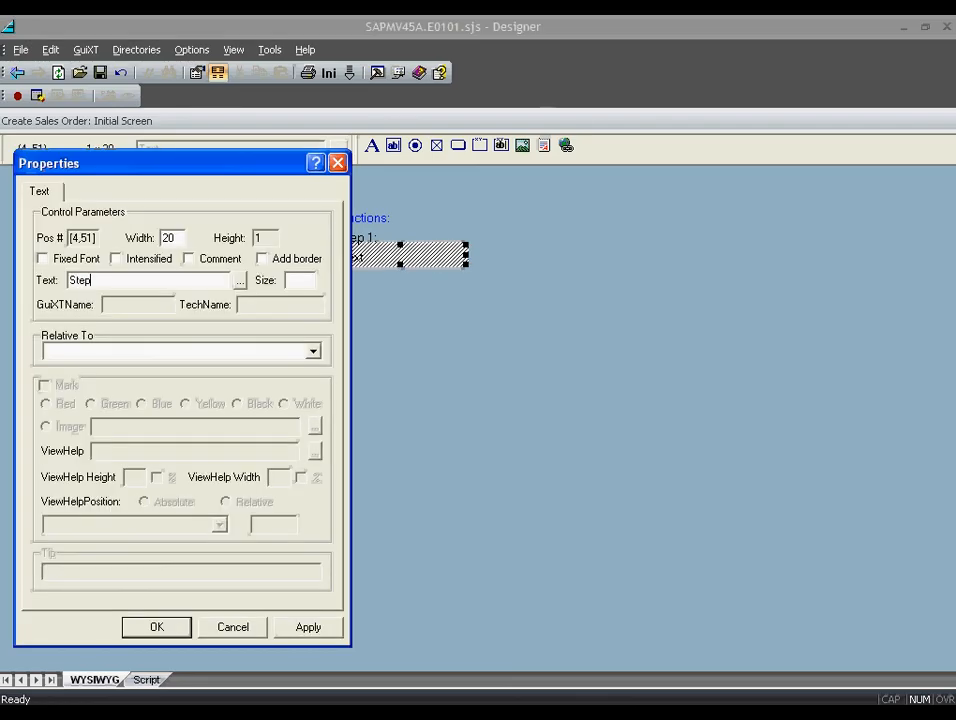
type(" 2:")
left_click(158, 626)
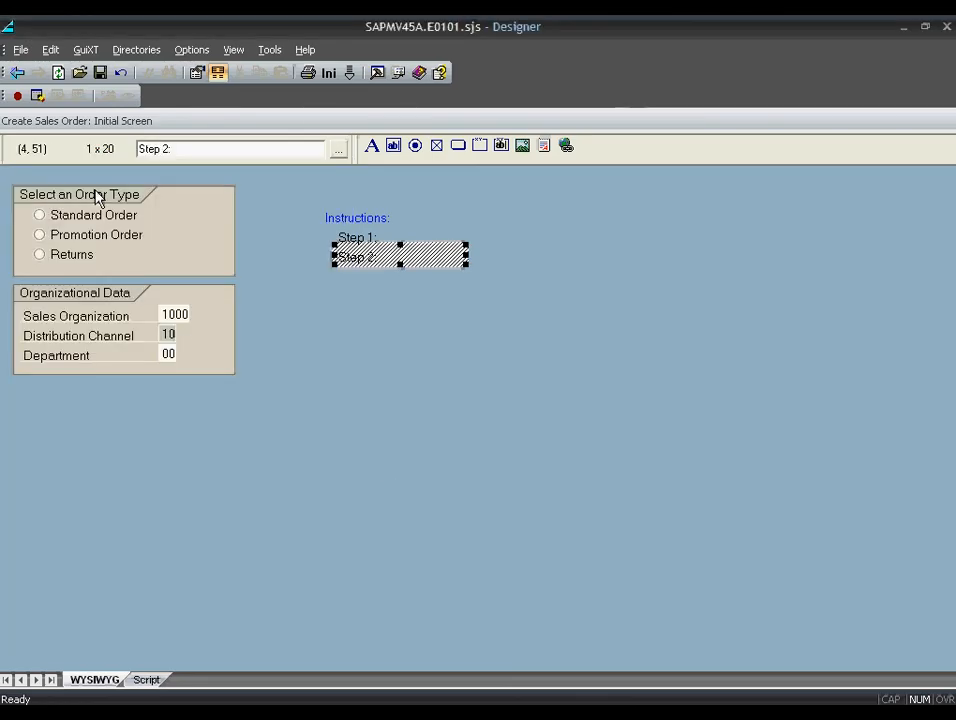
- Save SAPMV45A.E0101.sjs, retitle the screen 'Create Sales Order: GuiXT Screen', and save again
left_click(101, 73)
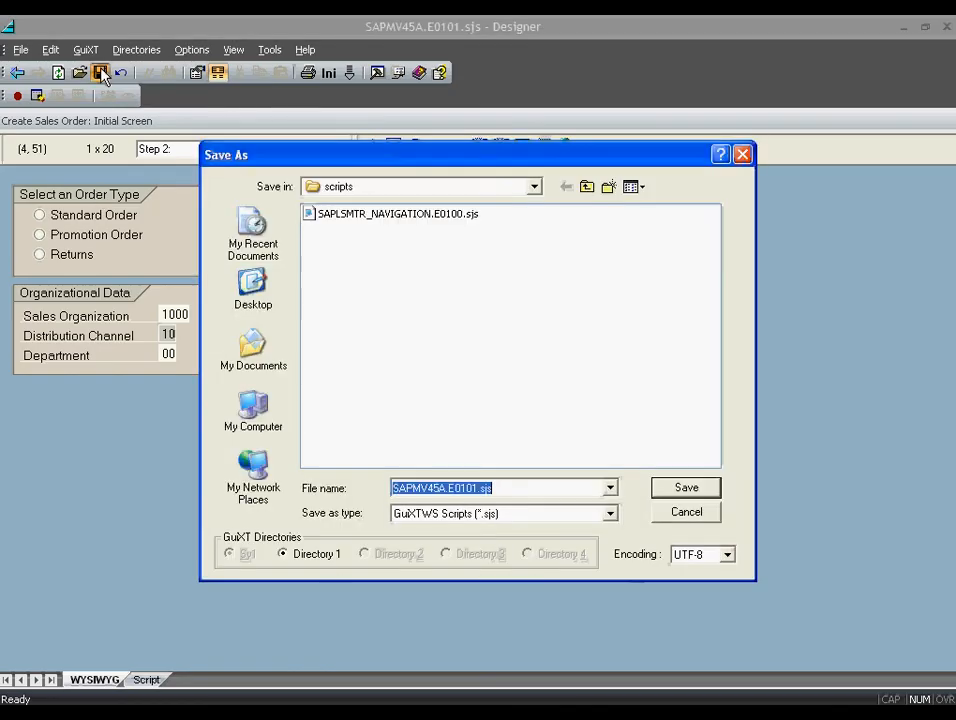
left_click(686, 487)
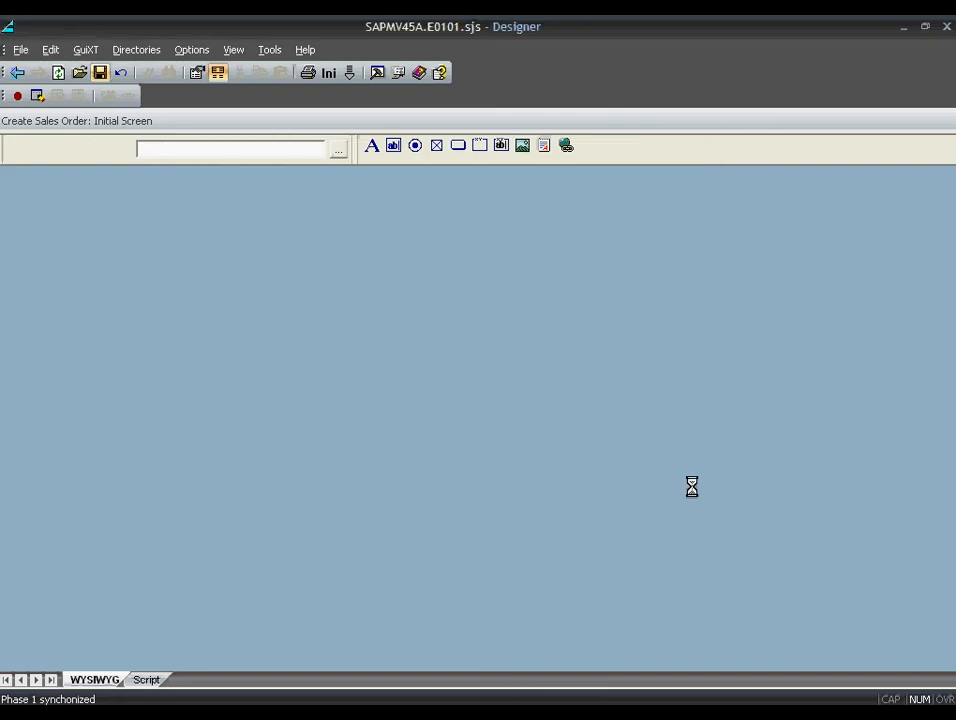
right_click(390, 380)
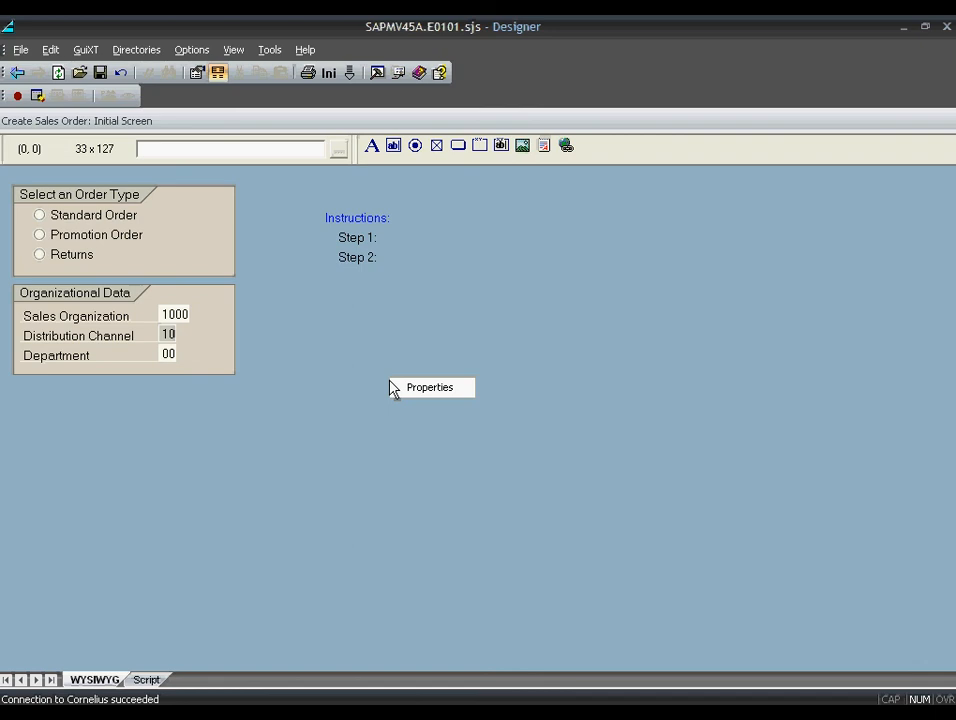
left_click(420, 387)
left_click_drag(209, 224, 134, 230)
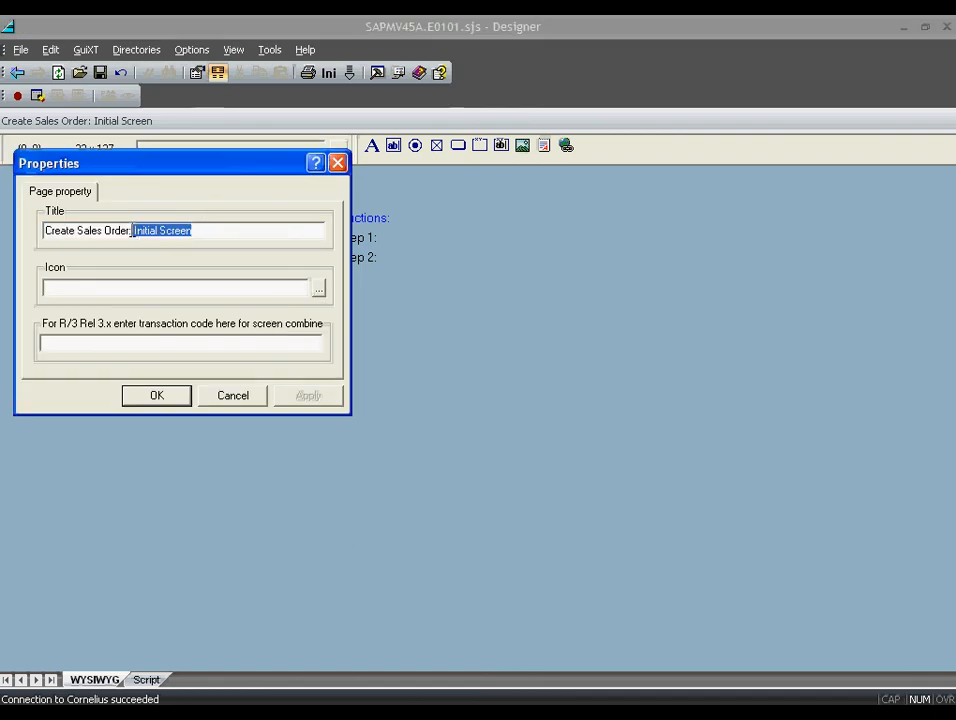
type("GuiXT Screen")
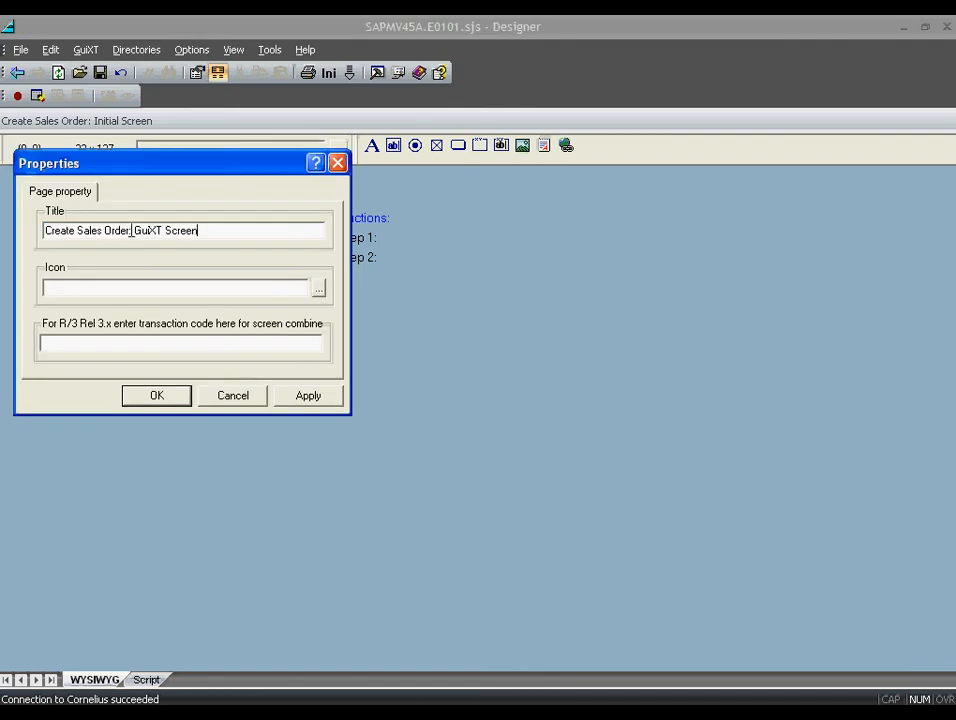
left_click(156, 397)
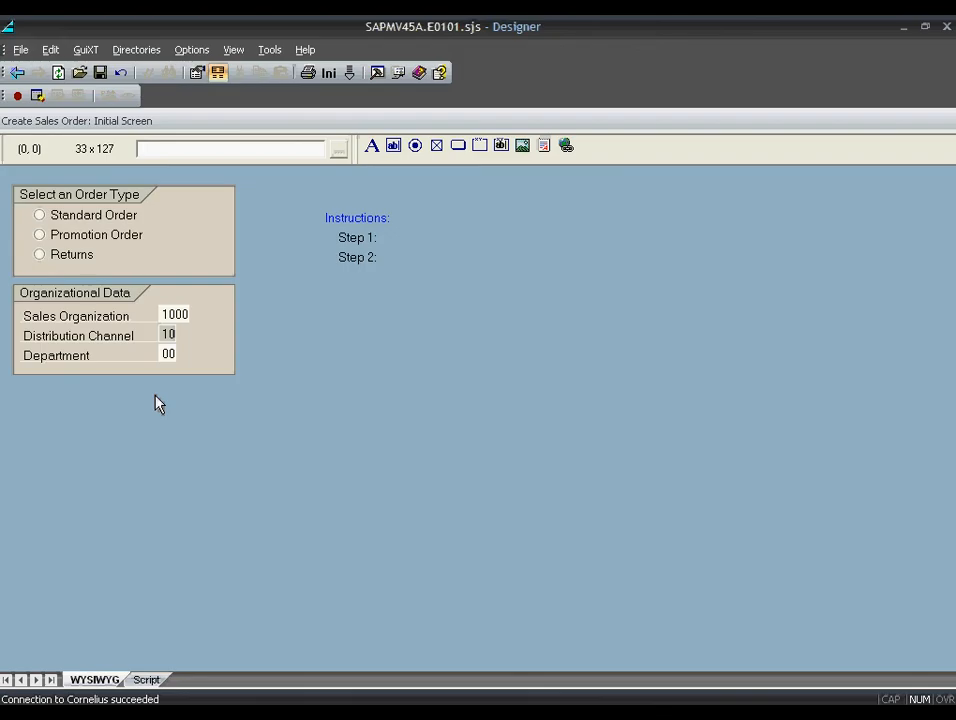
left_click(100, 73)
- In SAP, choose Standard Order, proceed to its overview, then go back
key("alt+Tab")
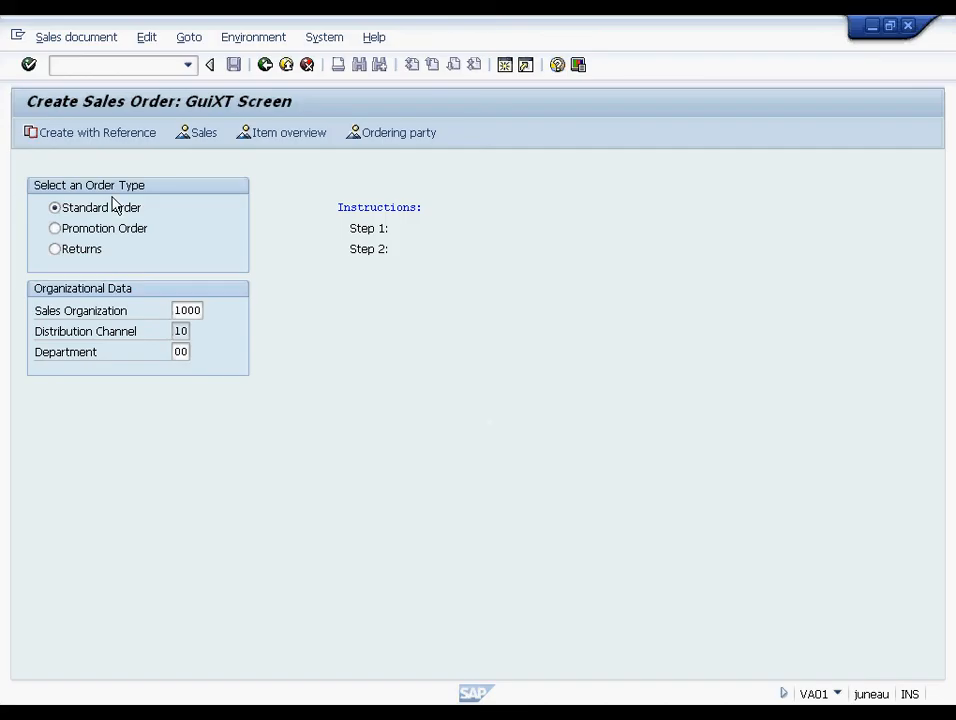
left_click(181, 331)
key("Return")
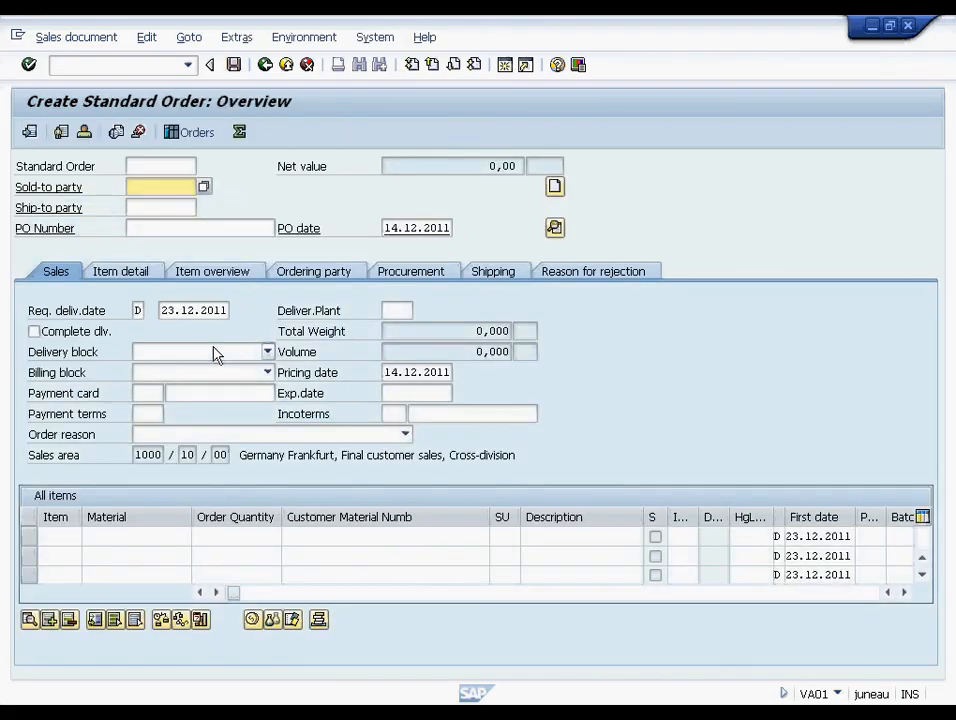
left_click(265, 65)
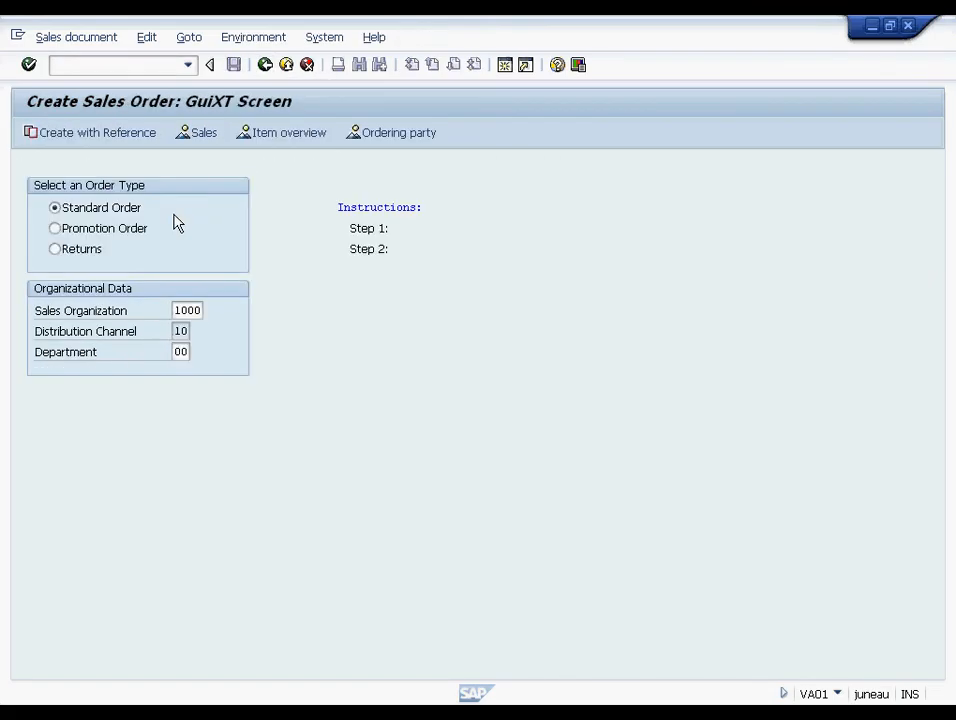
- Choose Returns to open Create Returns: Overview, go back, and return to the Designer
left_click(91, 251)
key("Return")
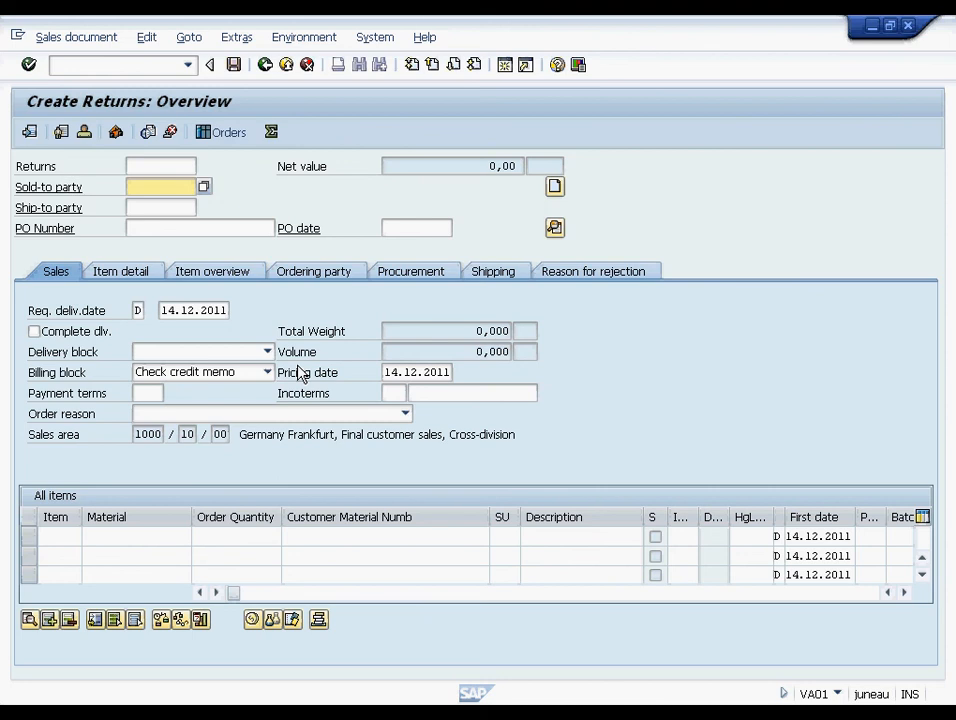
left_click(265, 65)
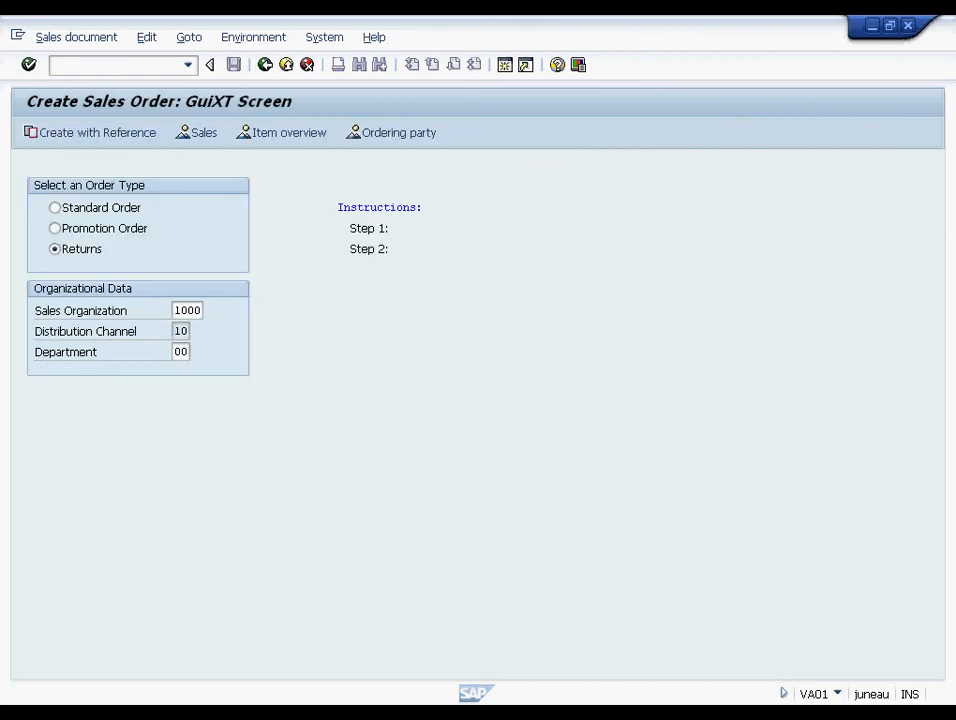
left_click(545, 708)
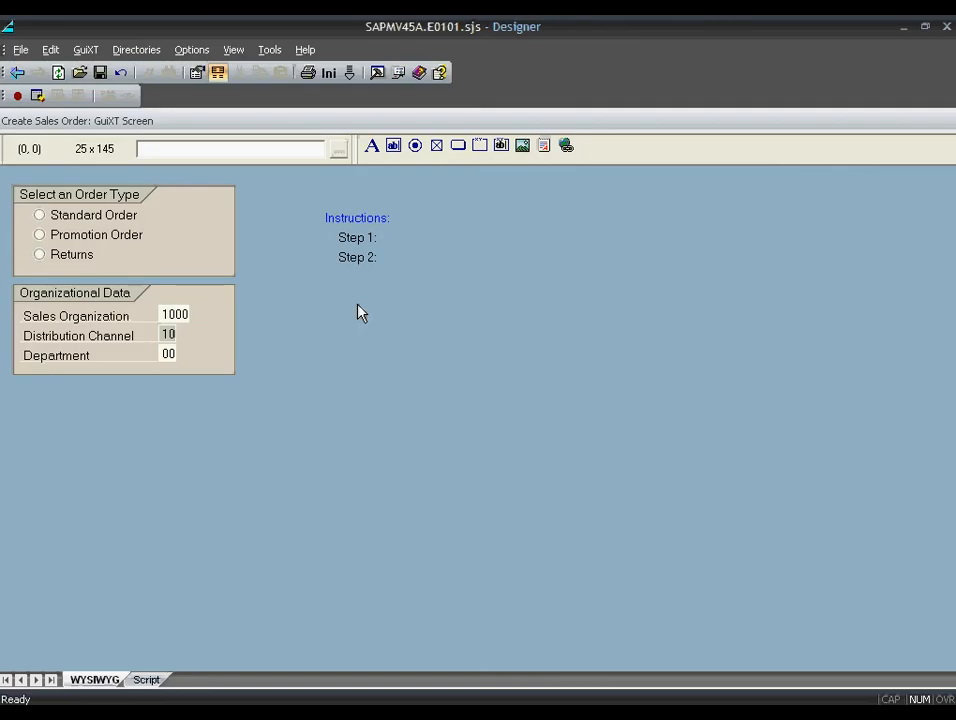
- Inspect the generated GuiXT script in the Script tab, starting at the title line
left_click(218, 74)
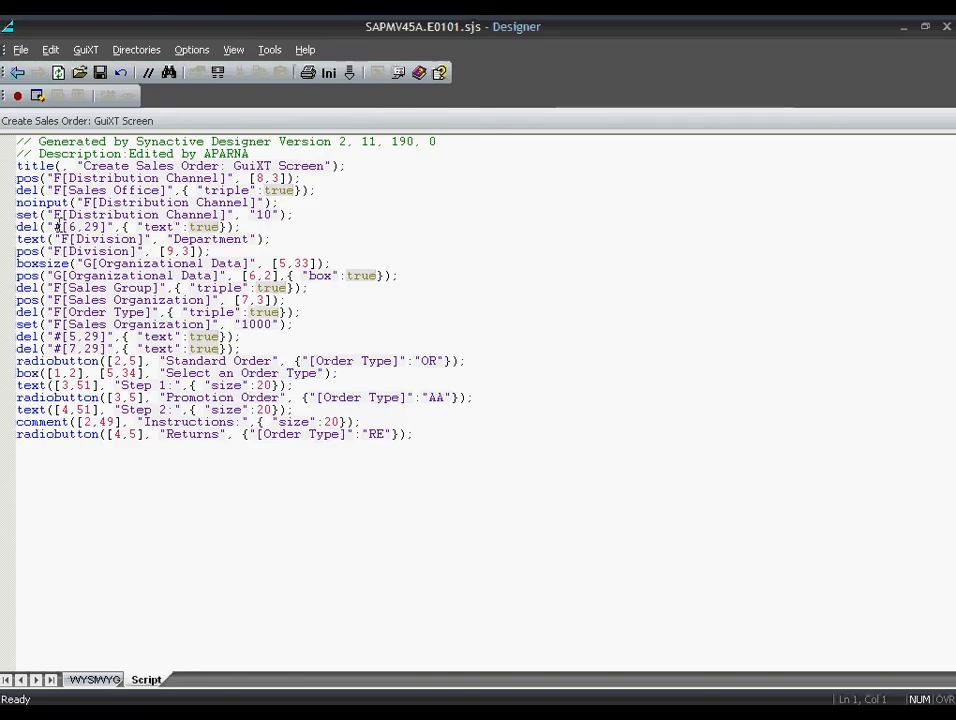
left_click(9, 168)
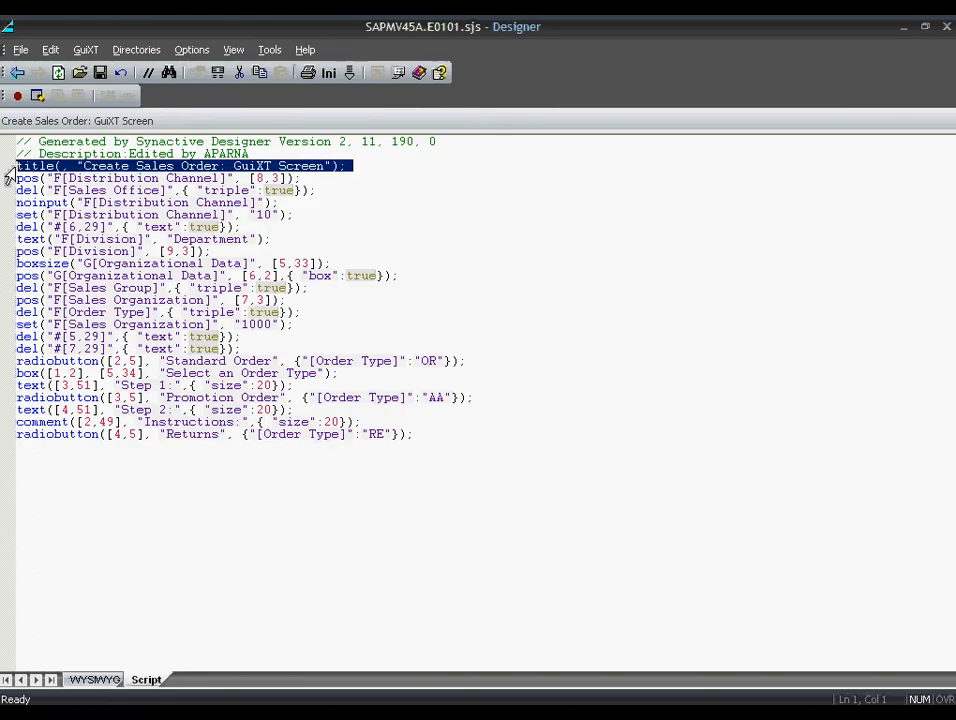
left_click(16, 162)
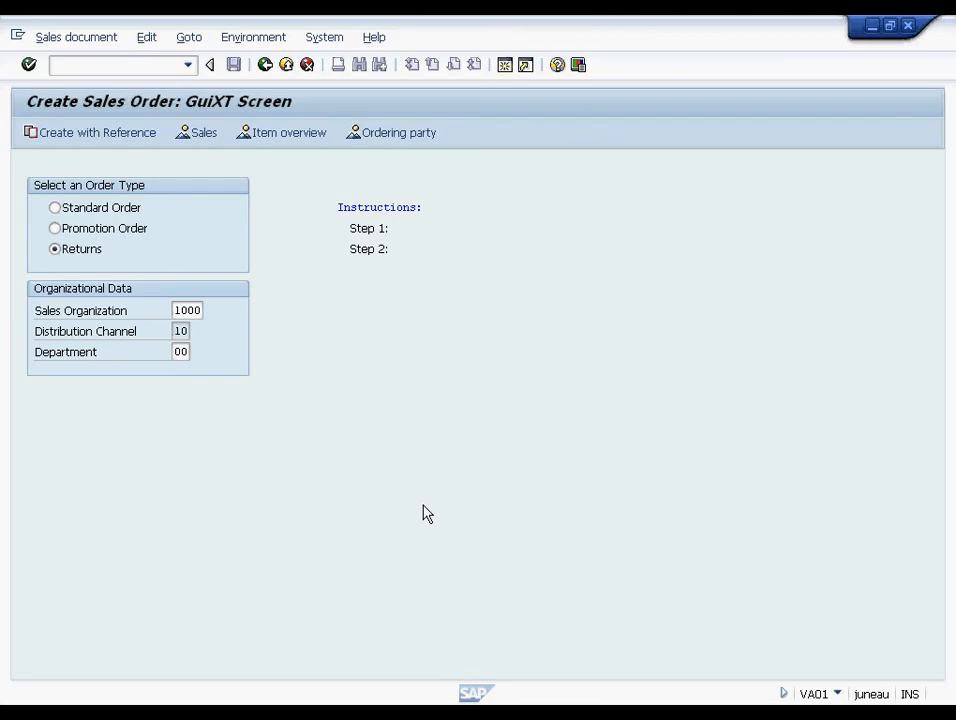
- Run /nva11 and /nva21 to see the custom layout appear for inquiries and quotations
left_click(165, 63)
type("/nva11")
key("Return")
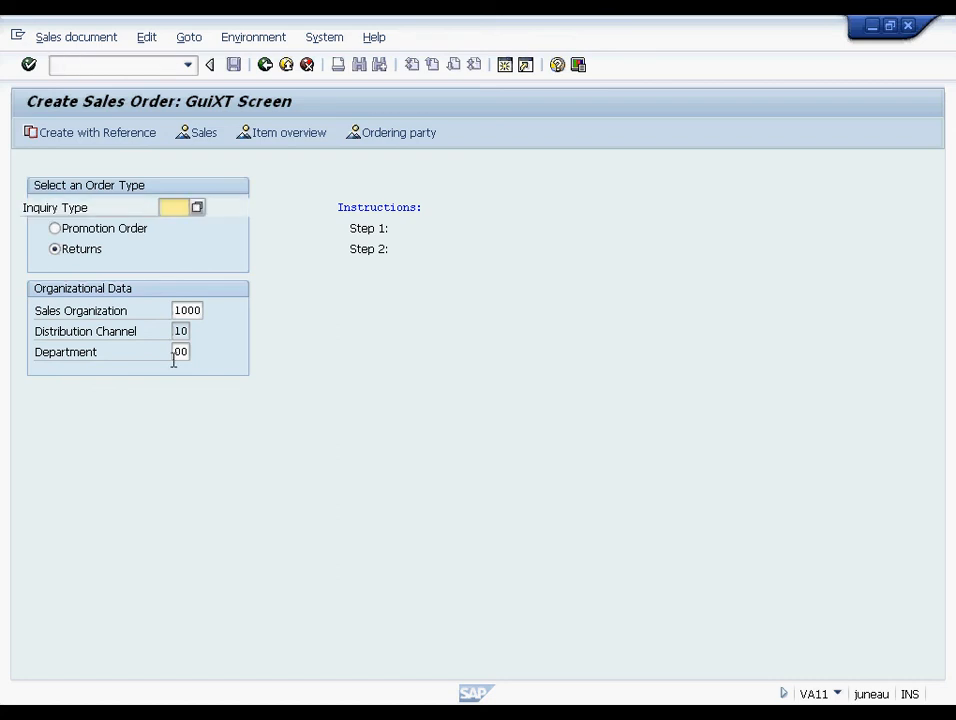
left_click(60, 64)
type("/")
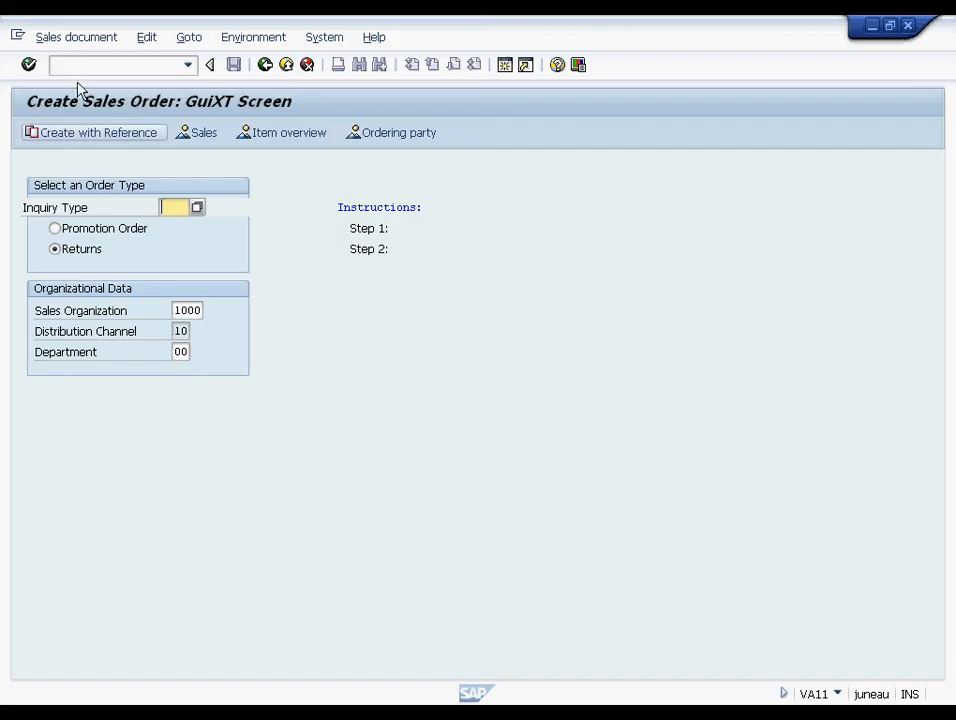
type("nva21")
key("Return")
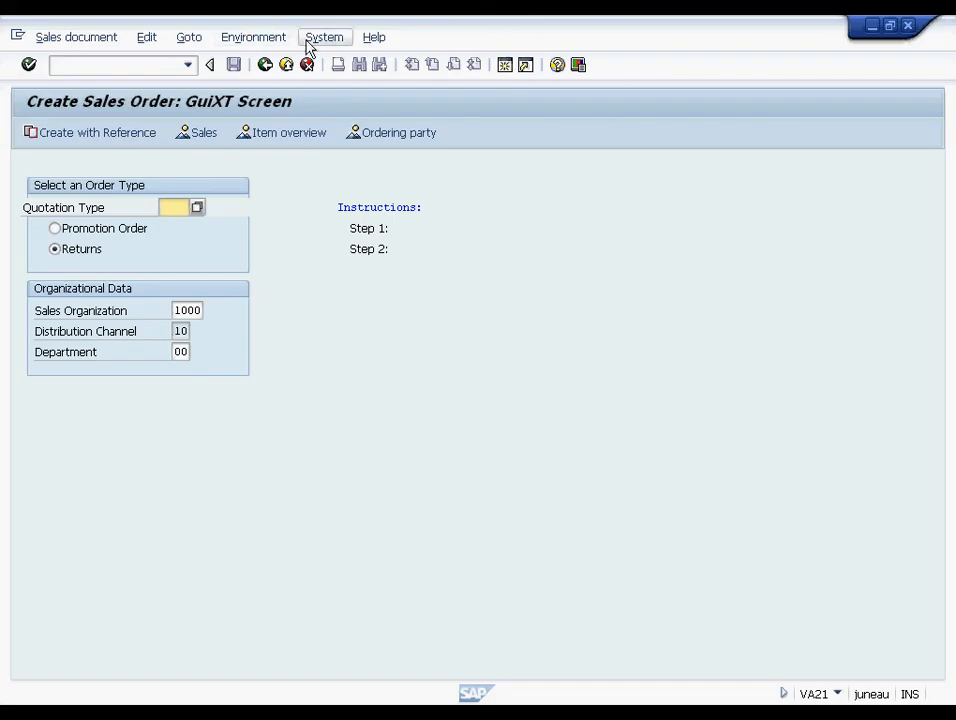
- Check System > Status, return to VA01 from history, and confirm program SAPMV45A screen 101
left_click(322, 37)
left_click(330, 226)
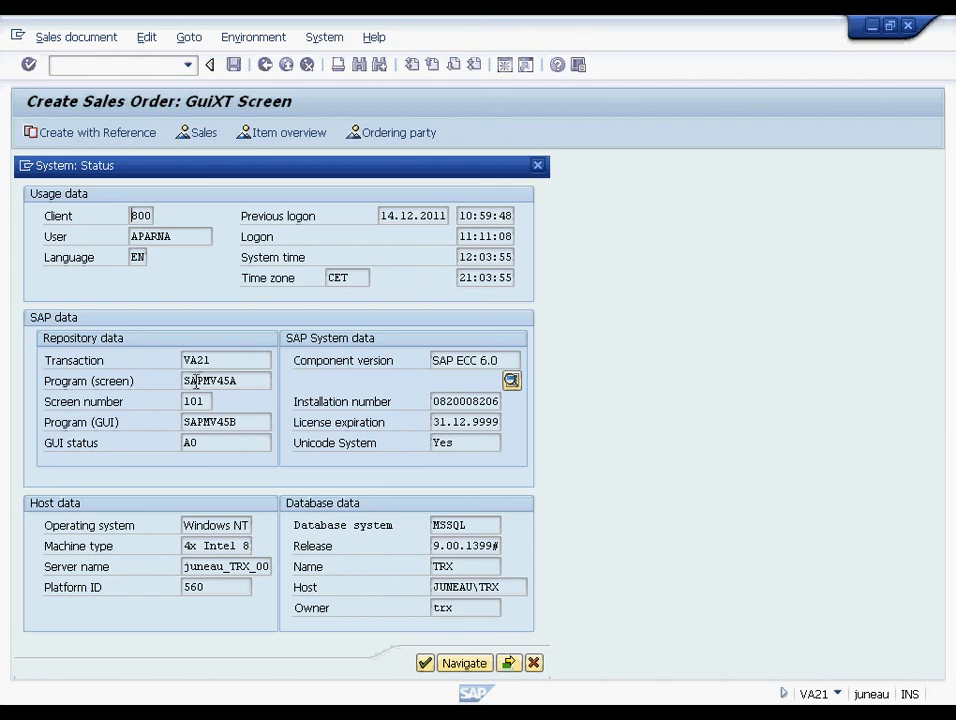
left_click(425, 663)
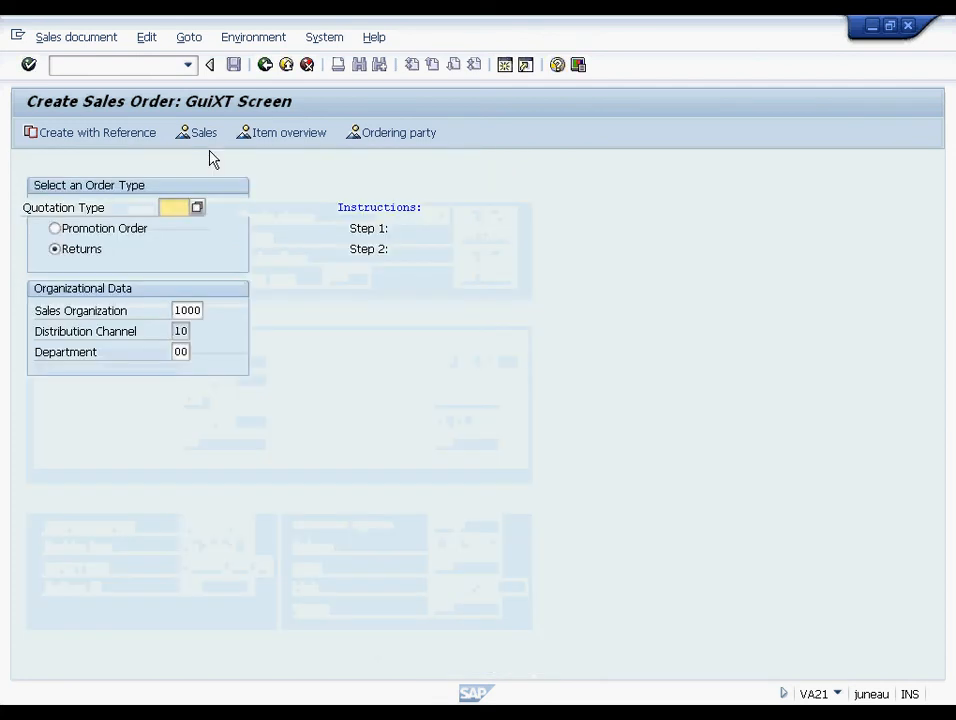
left_click(188, 65)
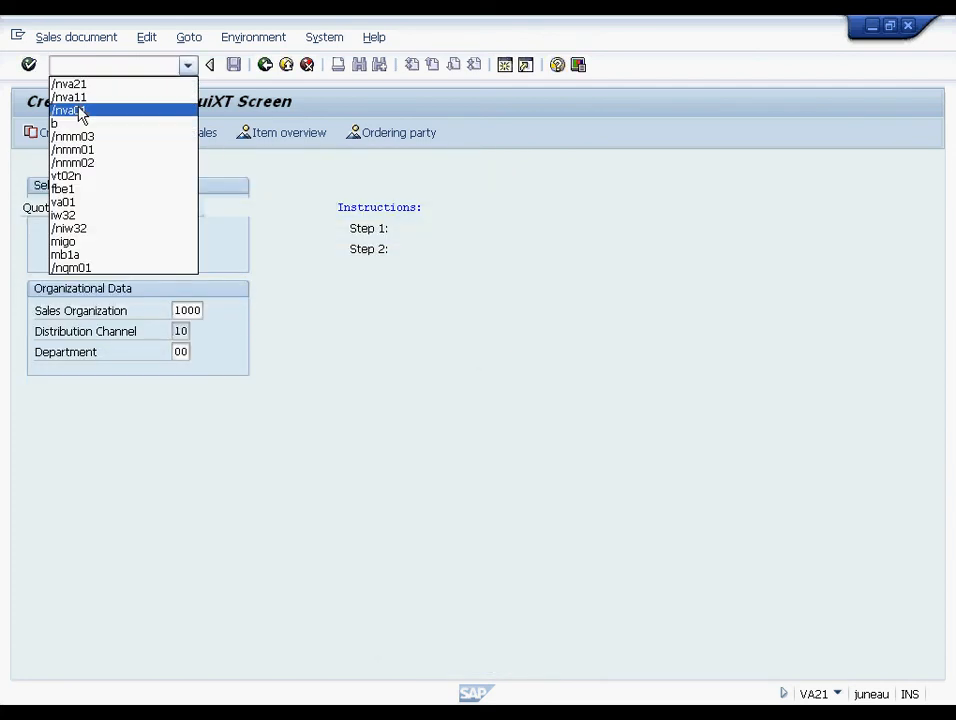
left_click(80, 112)
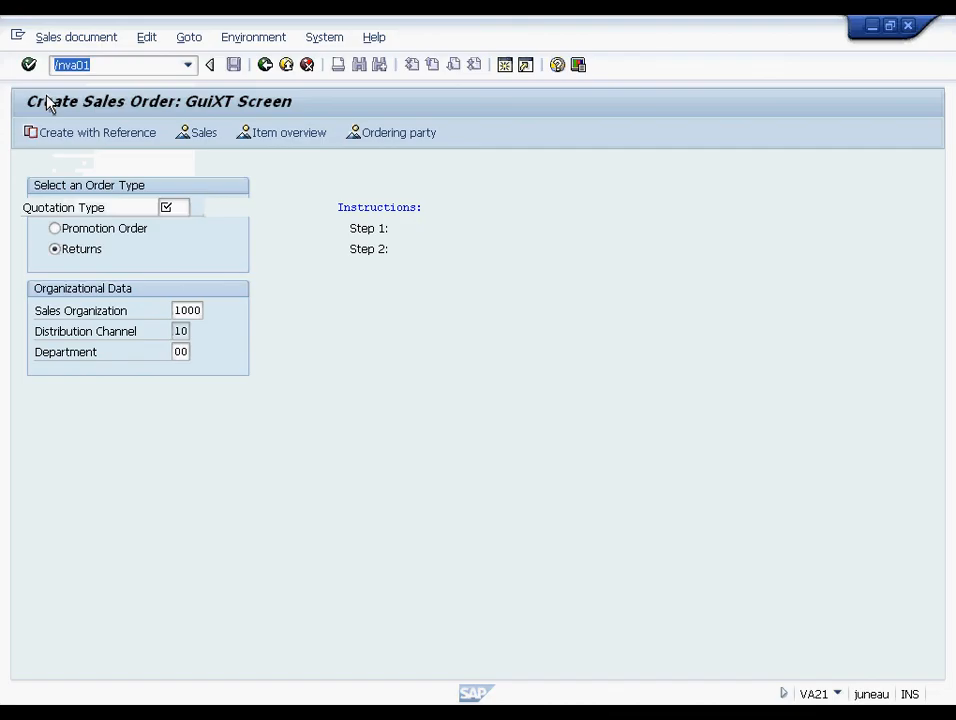
left_click(340, 40)
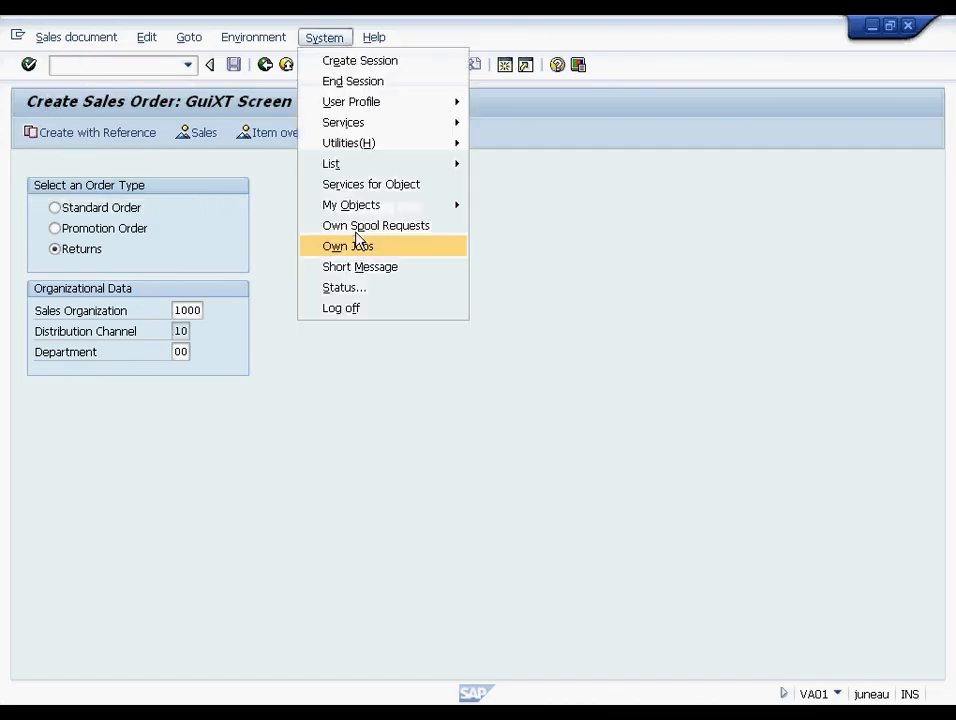
left_click(357, 287)
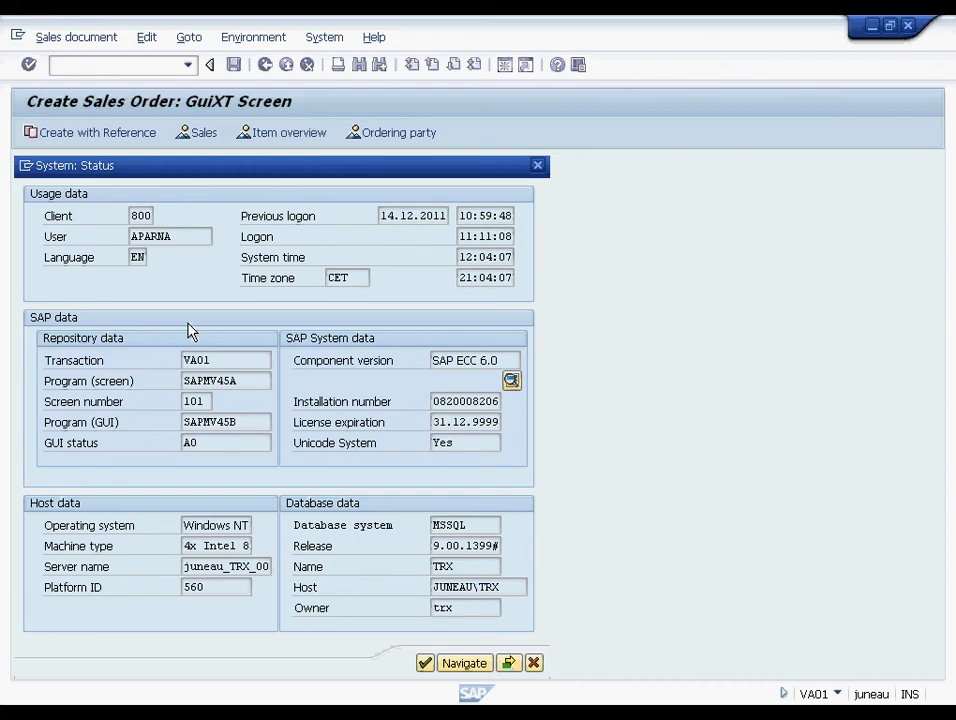
left_click(428, 664)
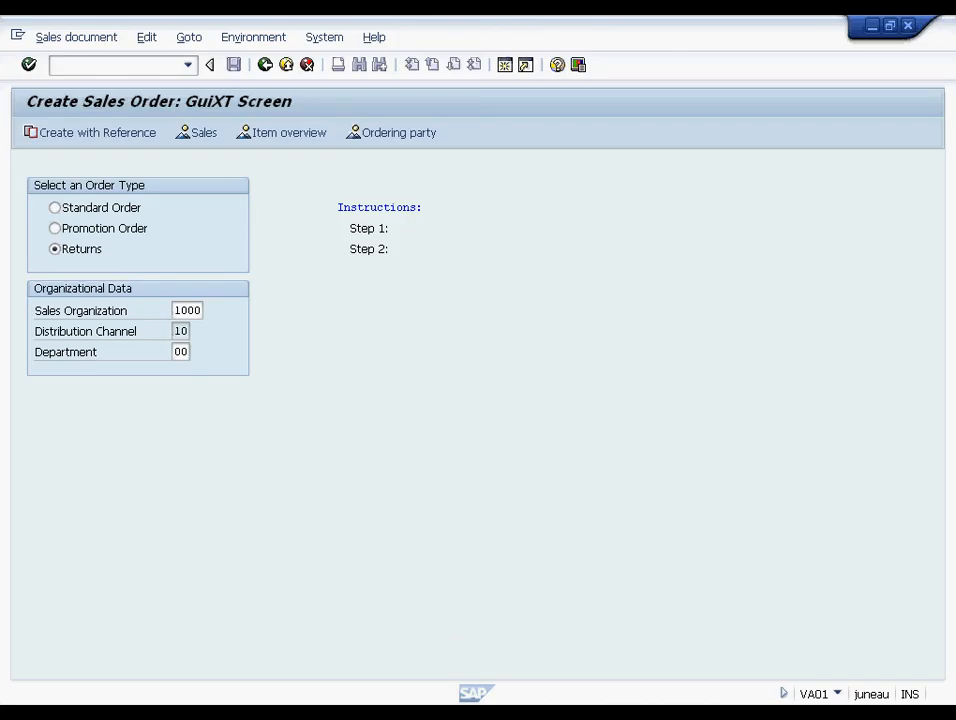
key("alt+Tab")
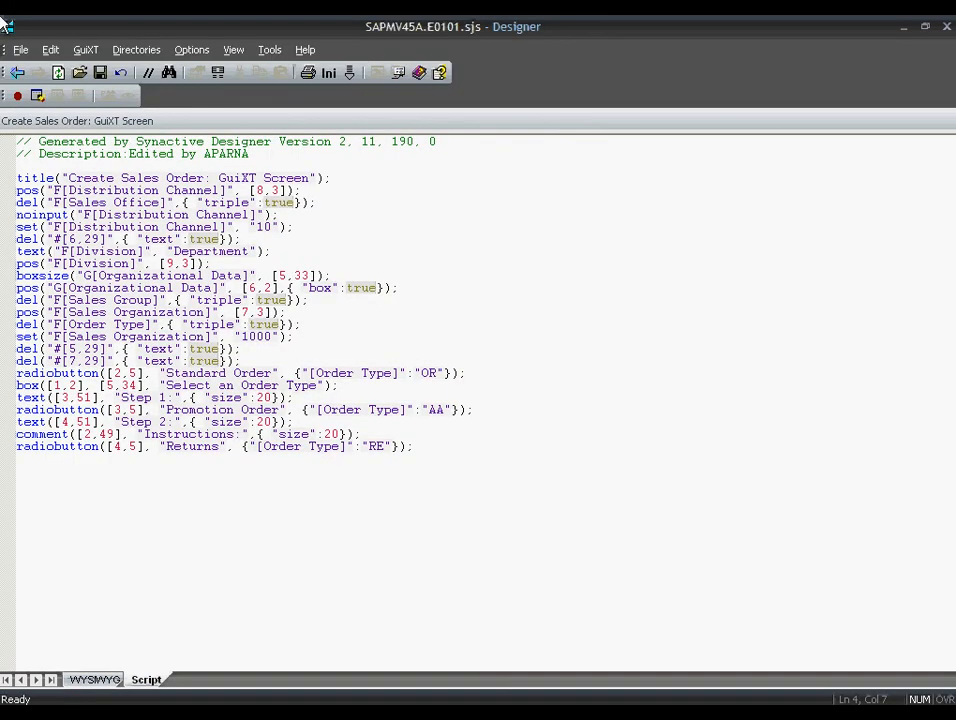
- Conditionalize the whole script with if(_transaction=="VA01"), save it, and bring SAP forward
left_click_drag(16, 178, 420, 460)
right_click(125, 337)
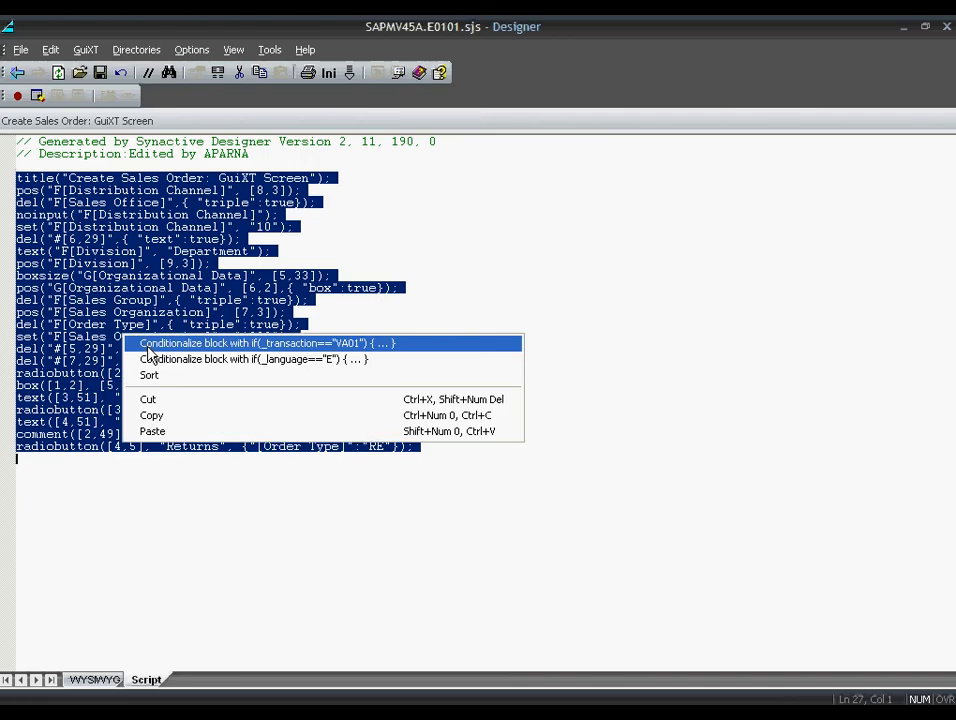
left_click(130, 347)
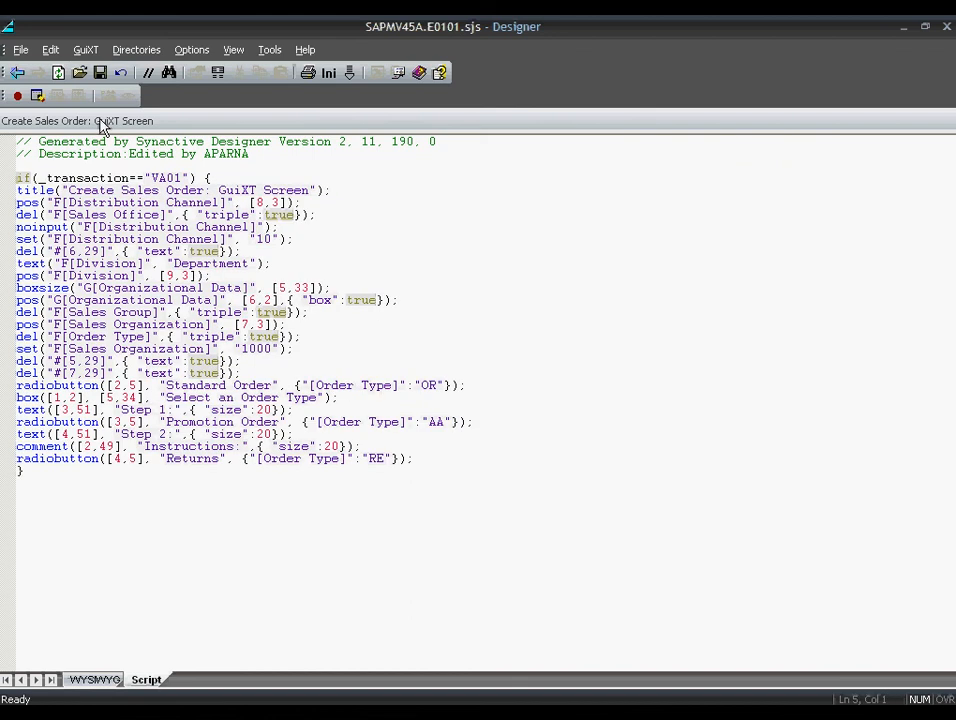
left_click(101, 74)
left_click(436, 712)
left_click(435, 670)
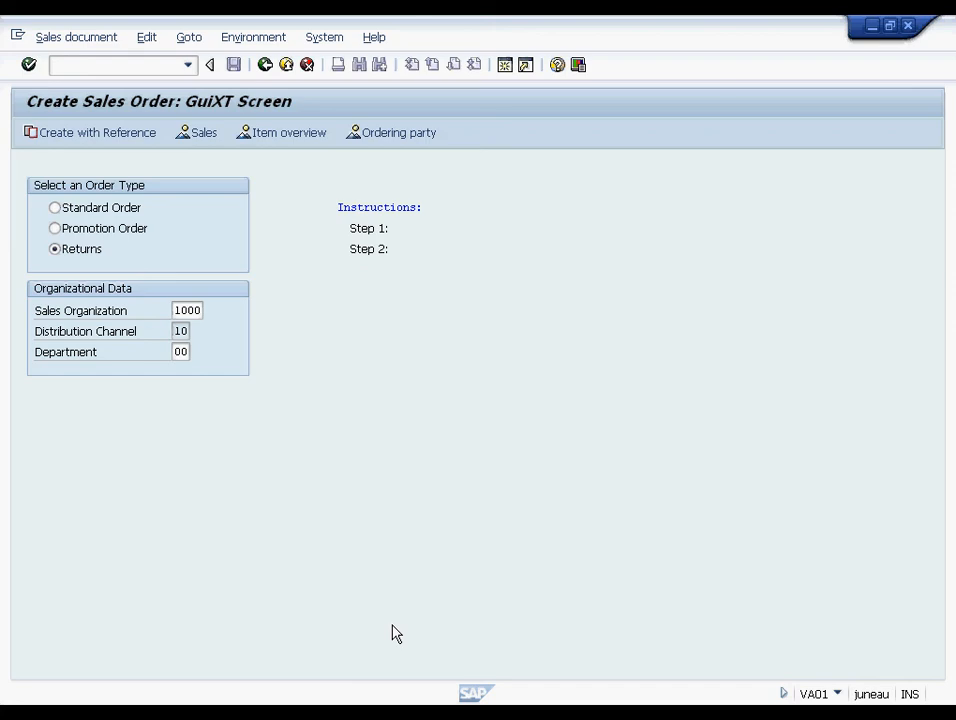
- Rerun /nva21 and /nva11 from history to confirm standard initial screens, then return to SAP Easy Access
left_click(187, 65)
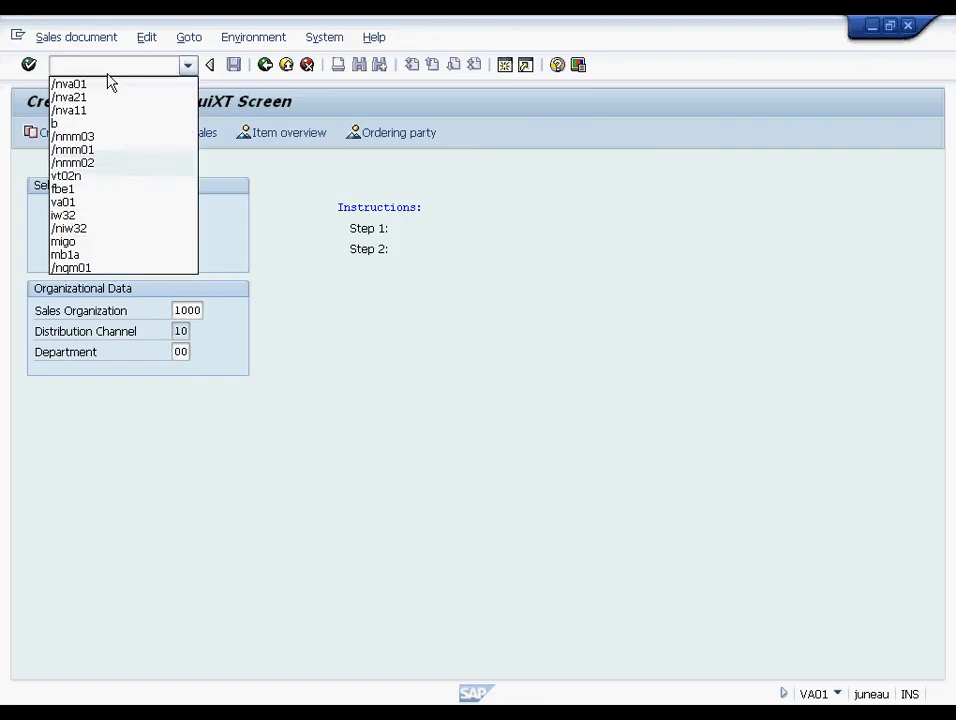
left_click(108, 82)
left_click(31, 68)
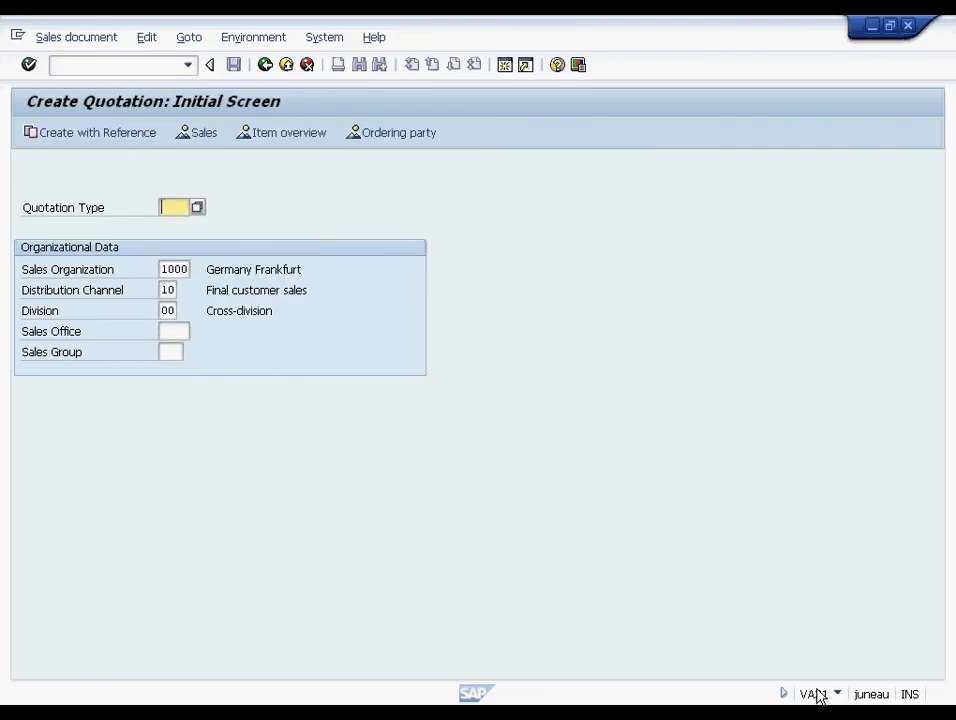
left_click(187, 65)
left_click(80, 110)
left_click(29, 65)
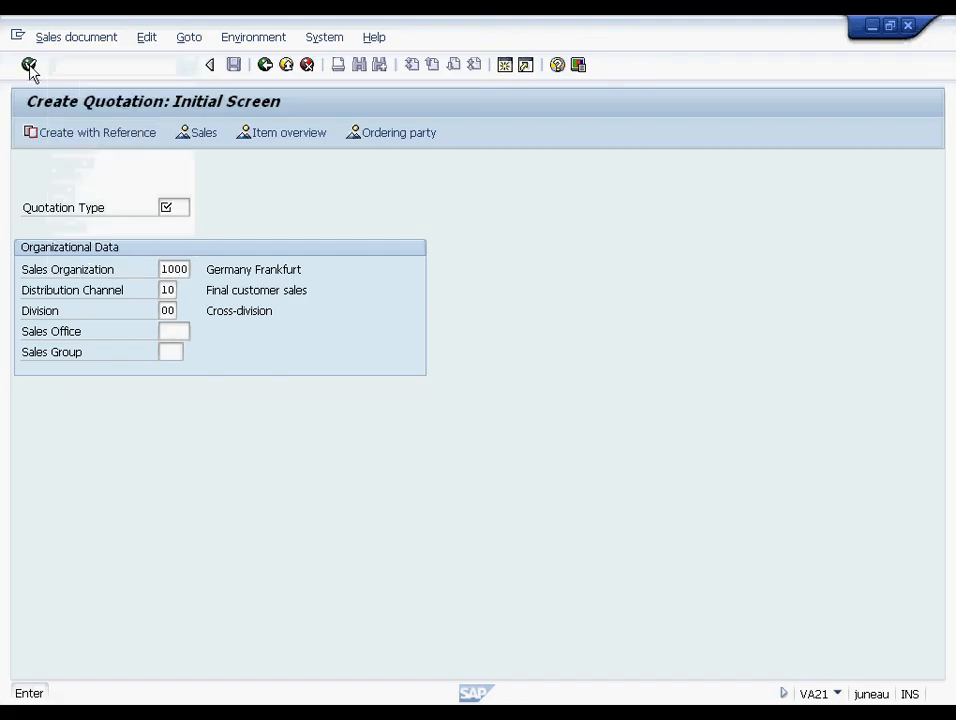
left_click(265, 65)
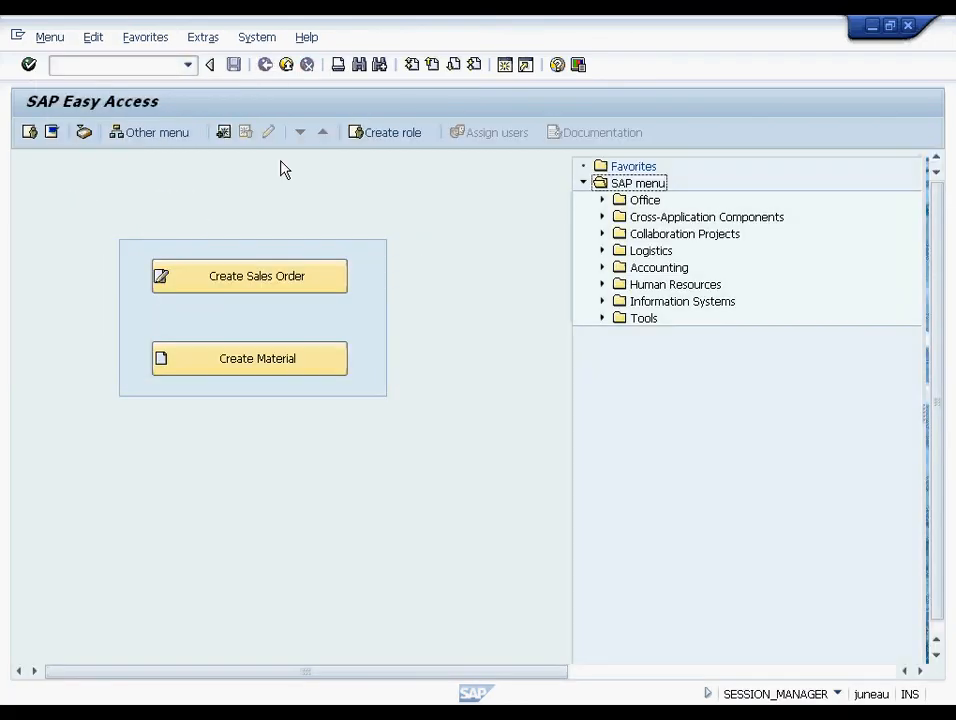